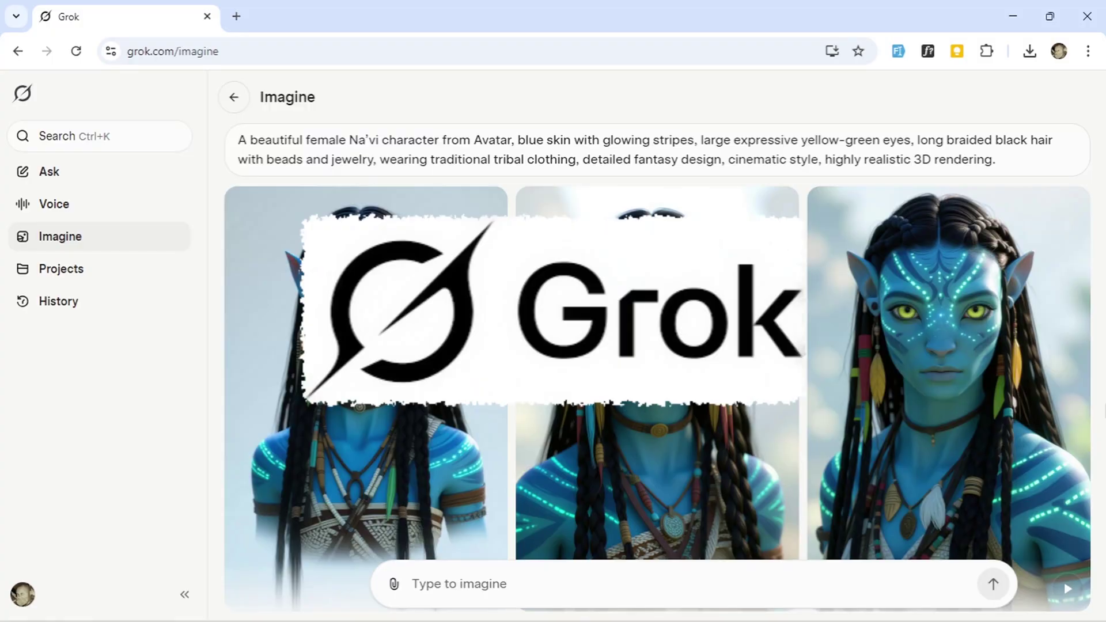
- Mute the Na'vi portrait video and show its animation style choices (Speech, Custom, Fun, Normal)
scroll(702, 356, down, 3)
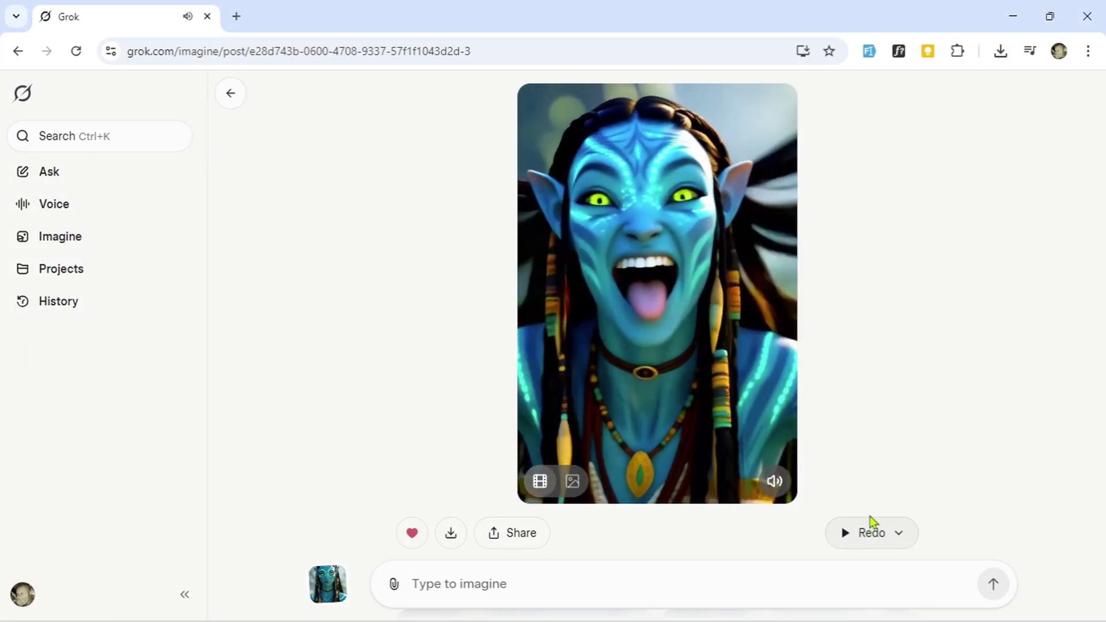
click(778, 484)
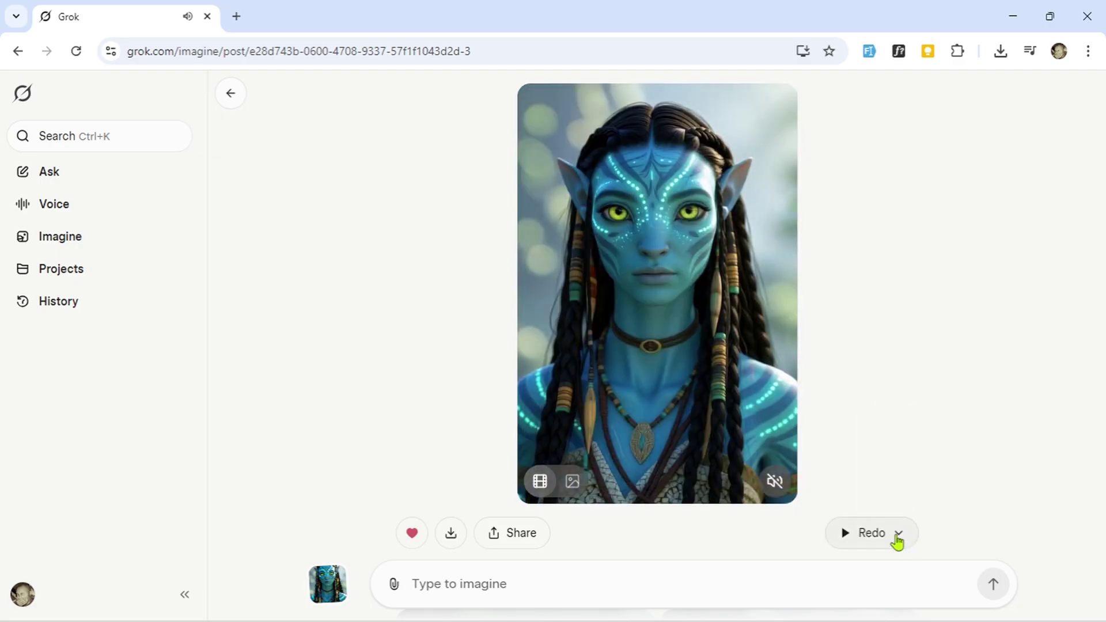
click(898, 536)
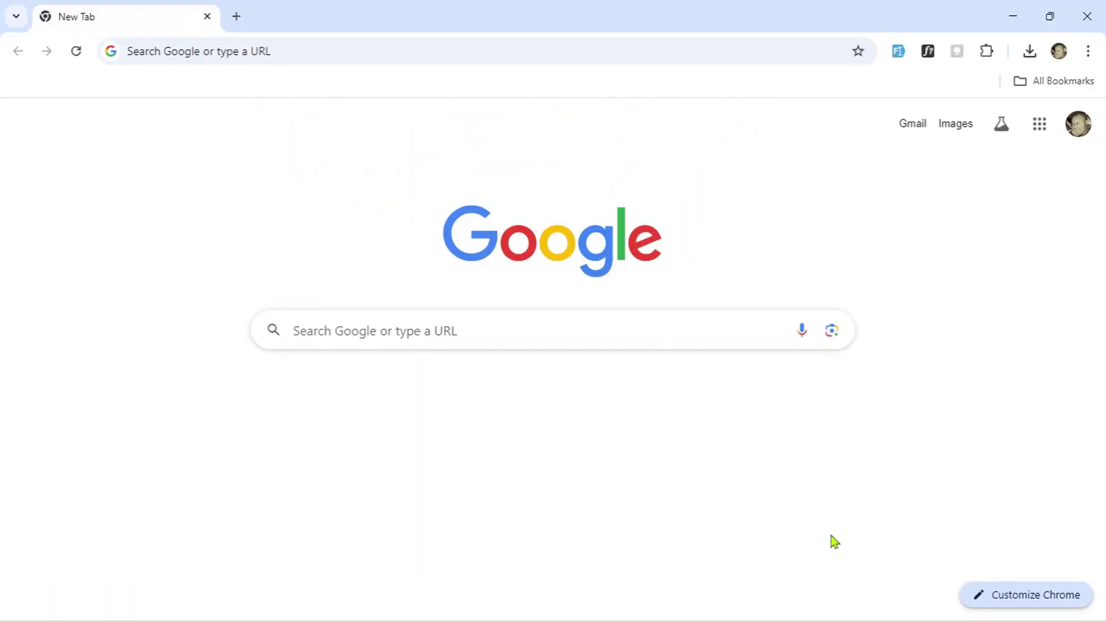
- Search Google for 'grok ai'
click(475, 334)
text(grok ai)
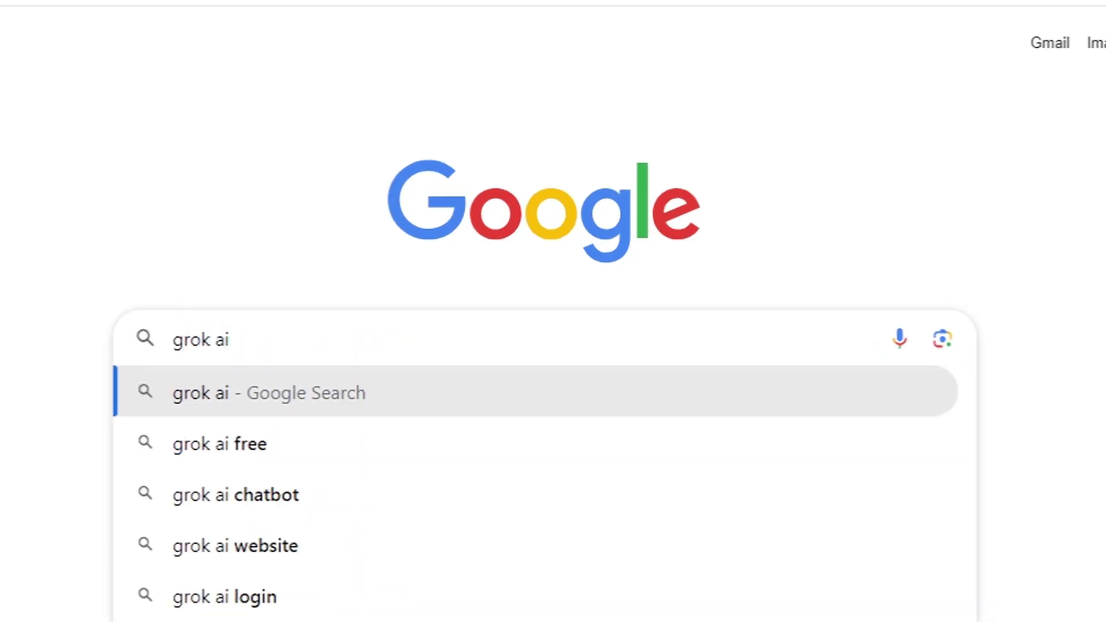
key(Return)
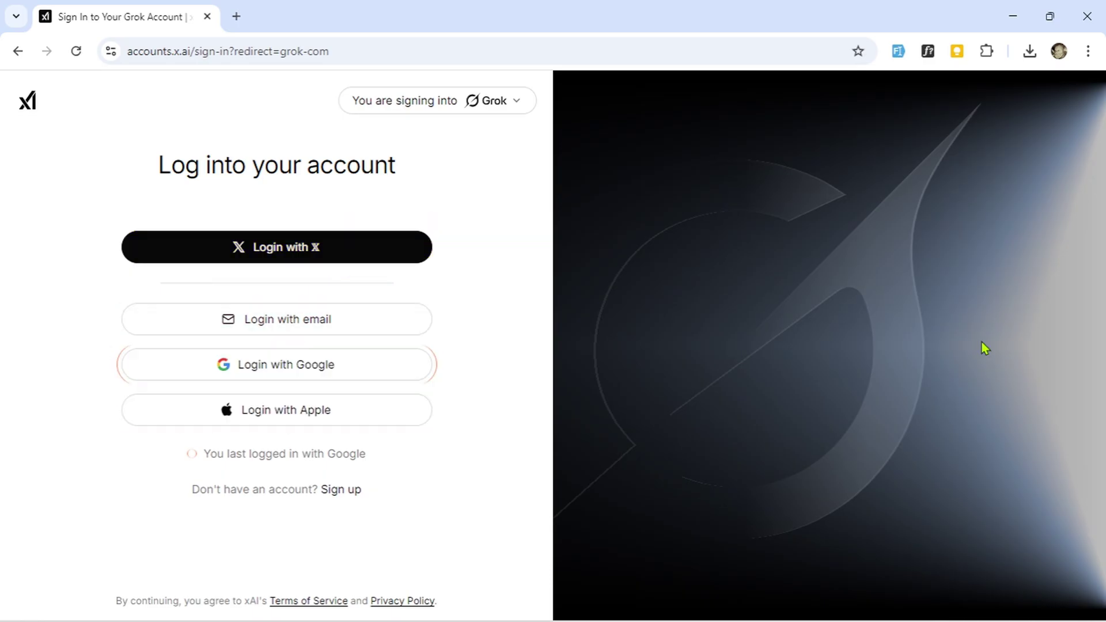
- Log into Grok with a Google account and approve x.ai access
click(356, 379)
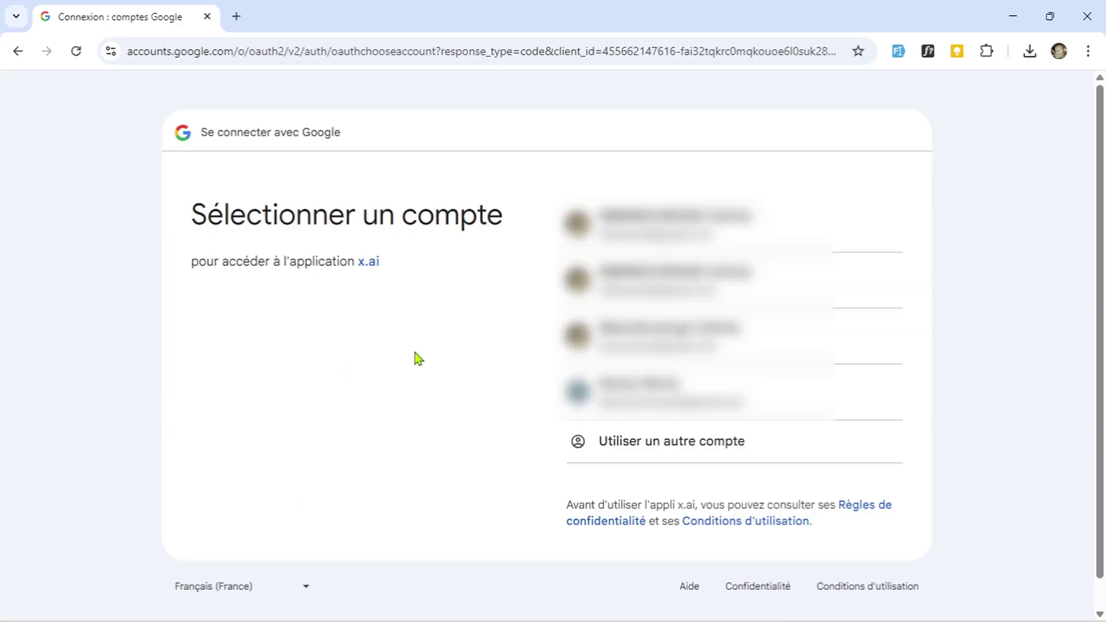
click(684, 241)
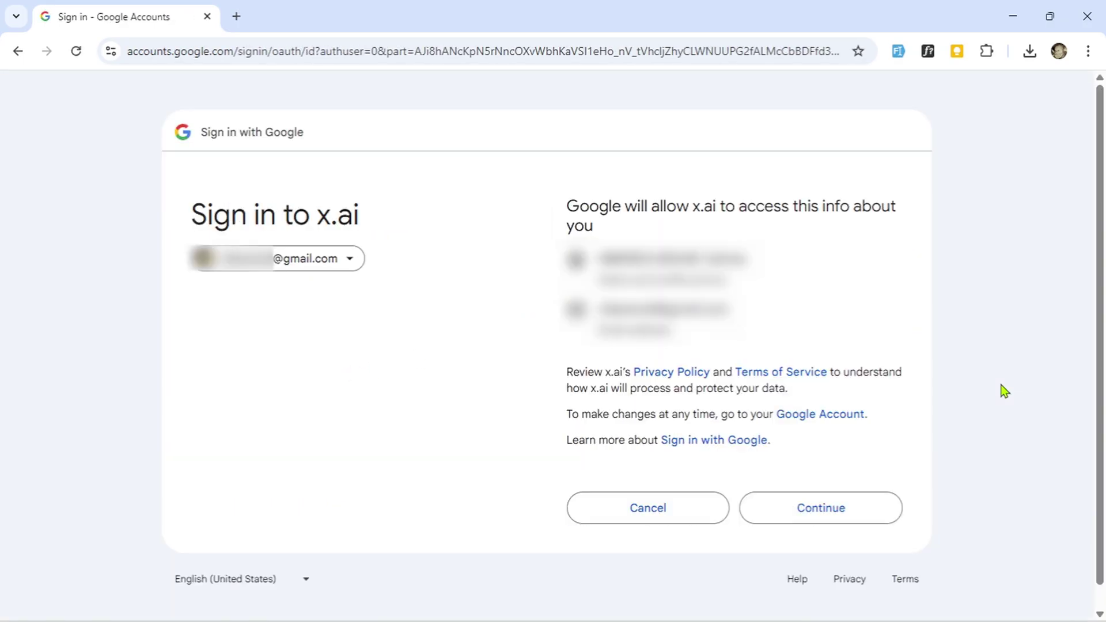
click(831, 515)
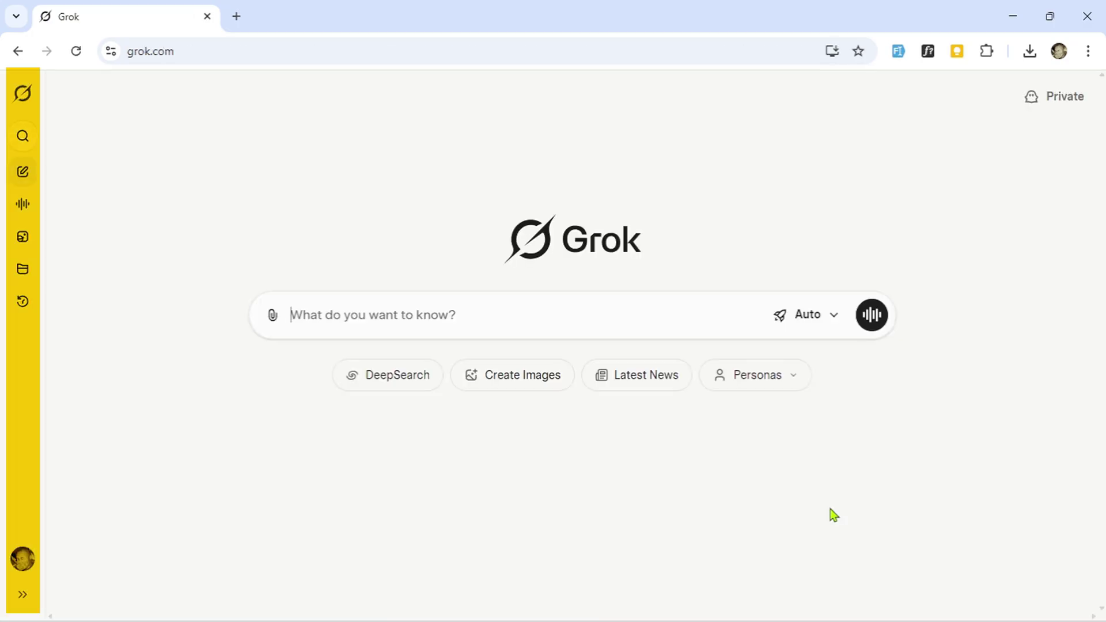
- Expand the sidebar, go to Imagine, and scroll through the generated images gallery
click(23, 595)
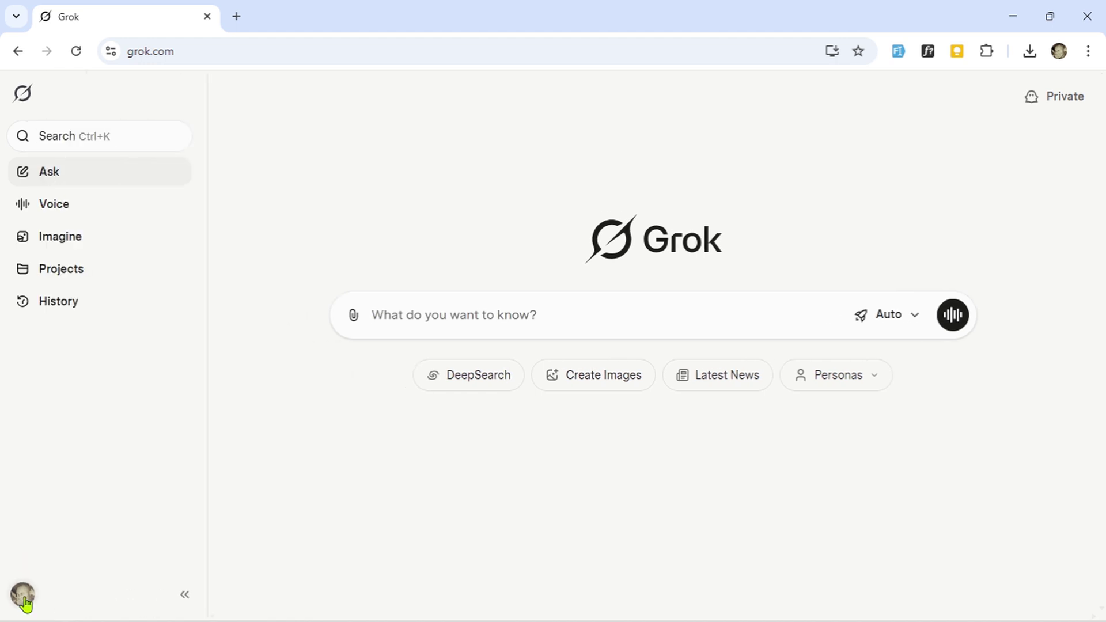
click(60, 241)
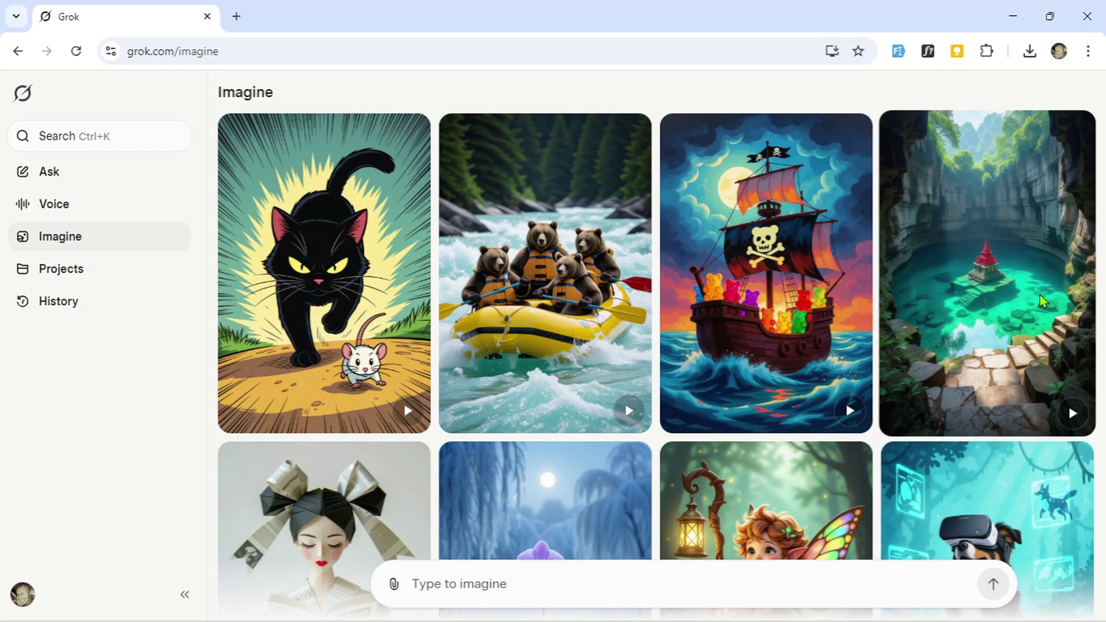
scroll(1041, 300, down, 18)
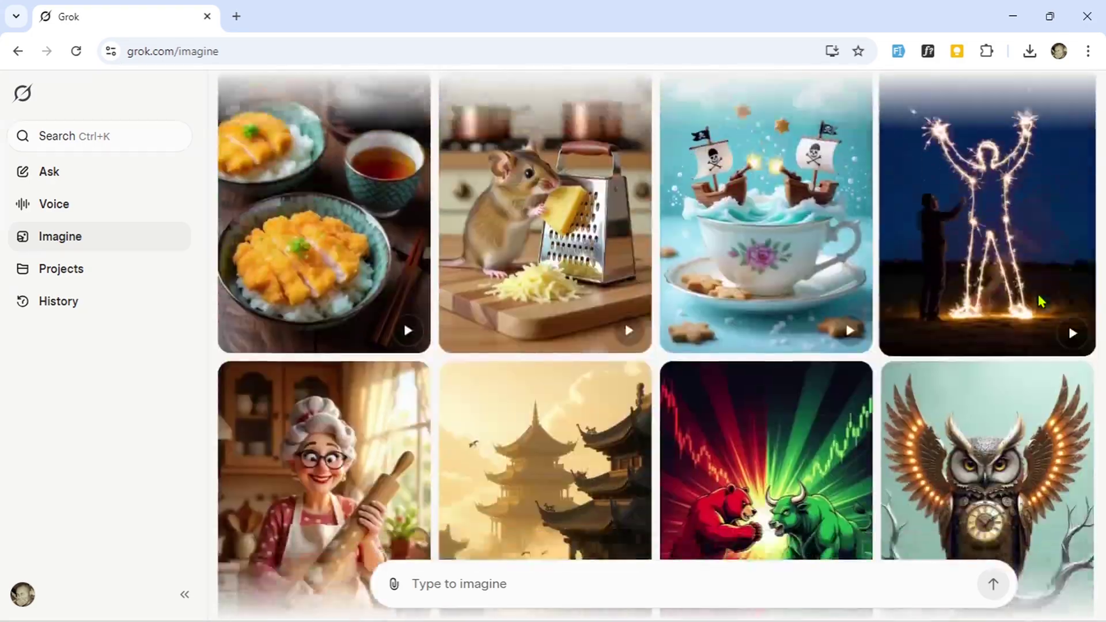
scroll(1042, 300, down, 15)
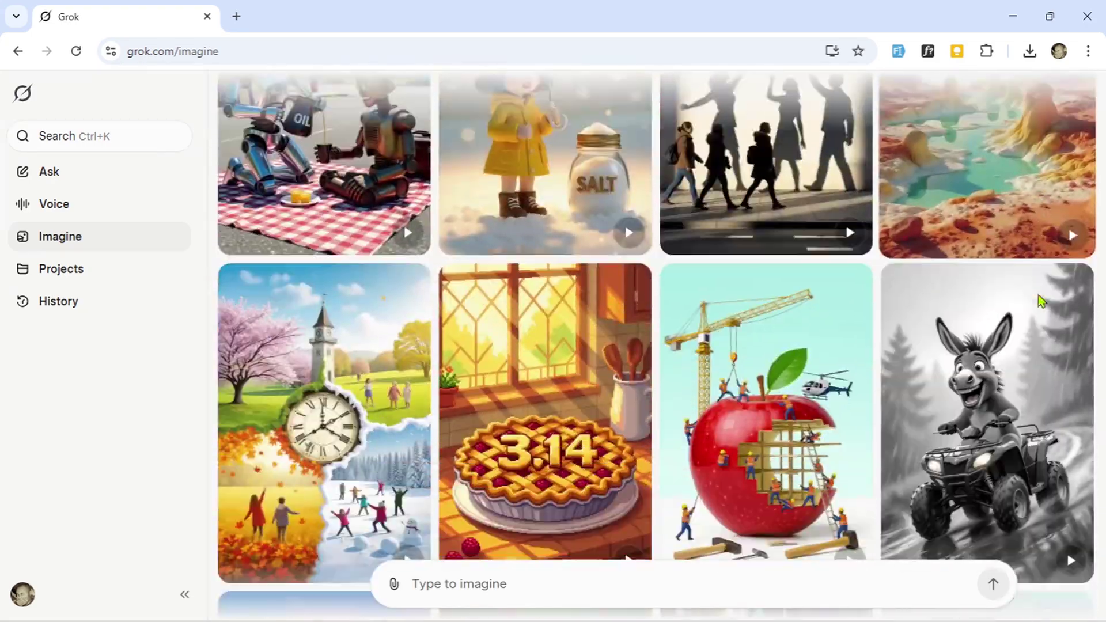
scroll(1041, 300, down, 9)
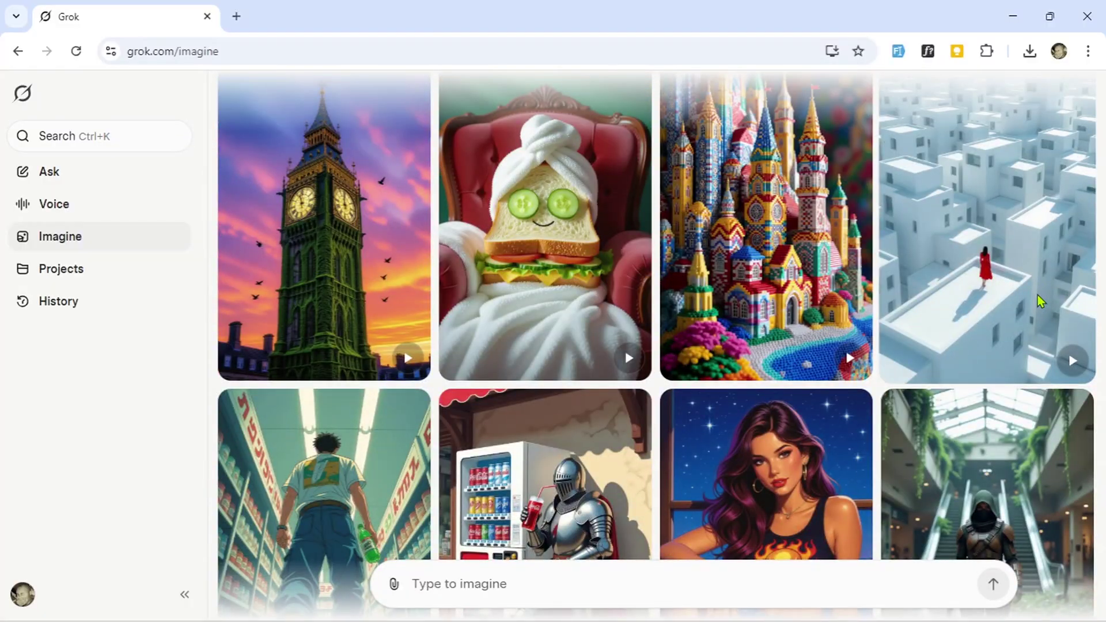
scroll(1041, 299, up, 20)
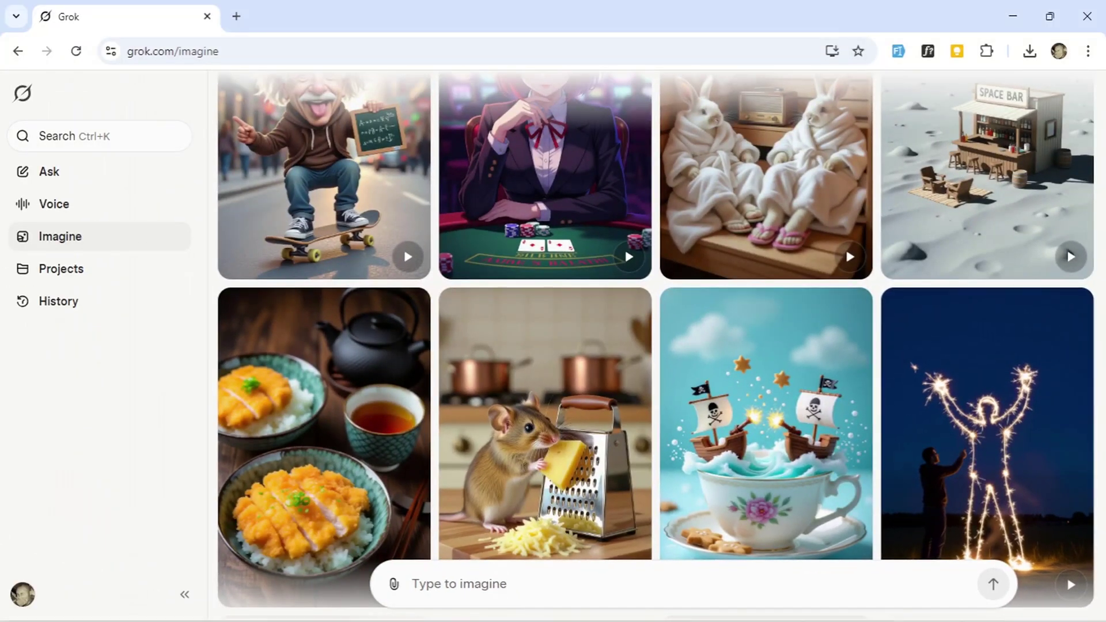
- Copy the Avatar character prompt paragraph from Notepad, then minimize Notepad back to Grok
mouse_move(828, 617)
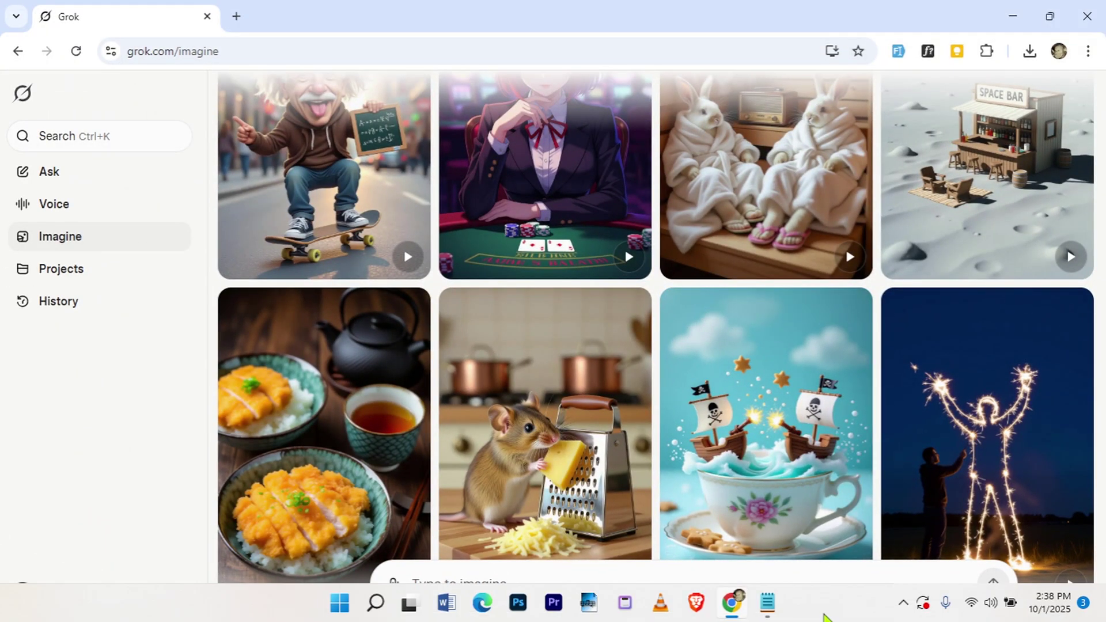
click(772, 609)
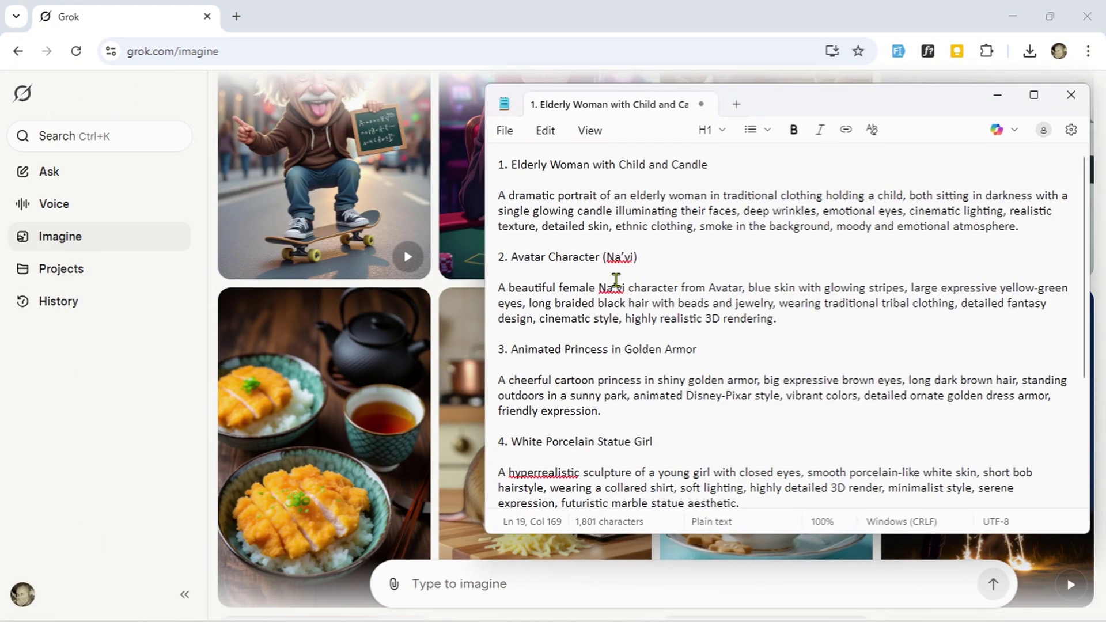
scroll(809, 354, down, 4)
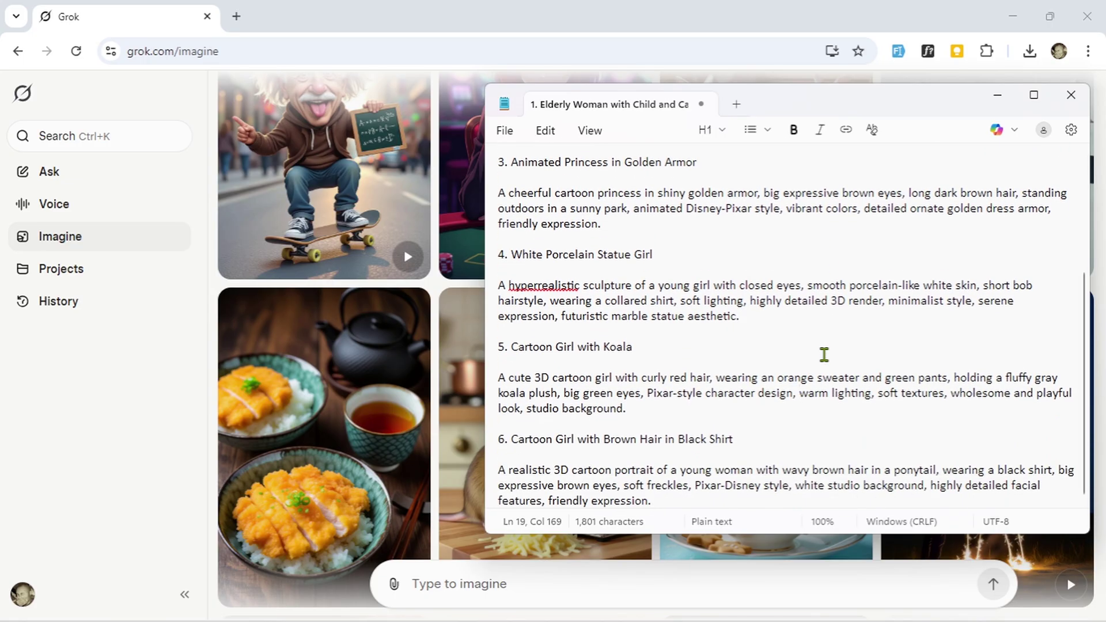
scroll(824, 355, up, 4)
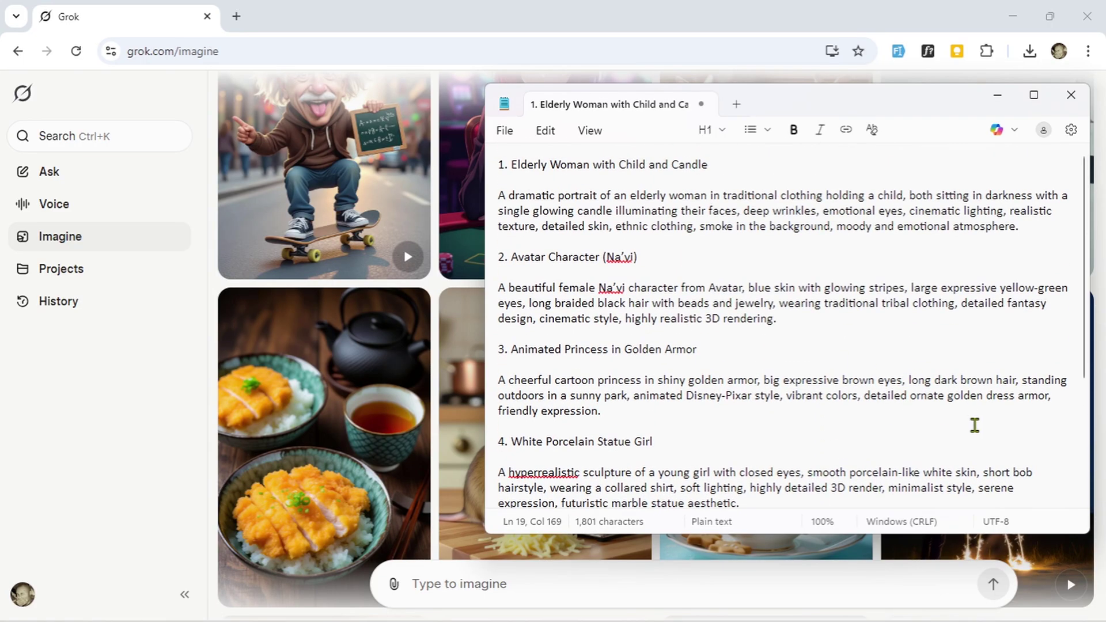
drag(501, 287, 761, 314)
key(ctrl+c)
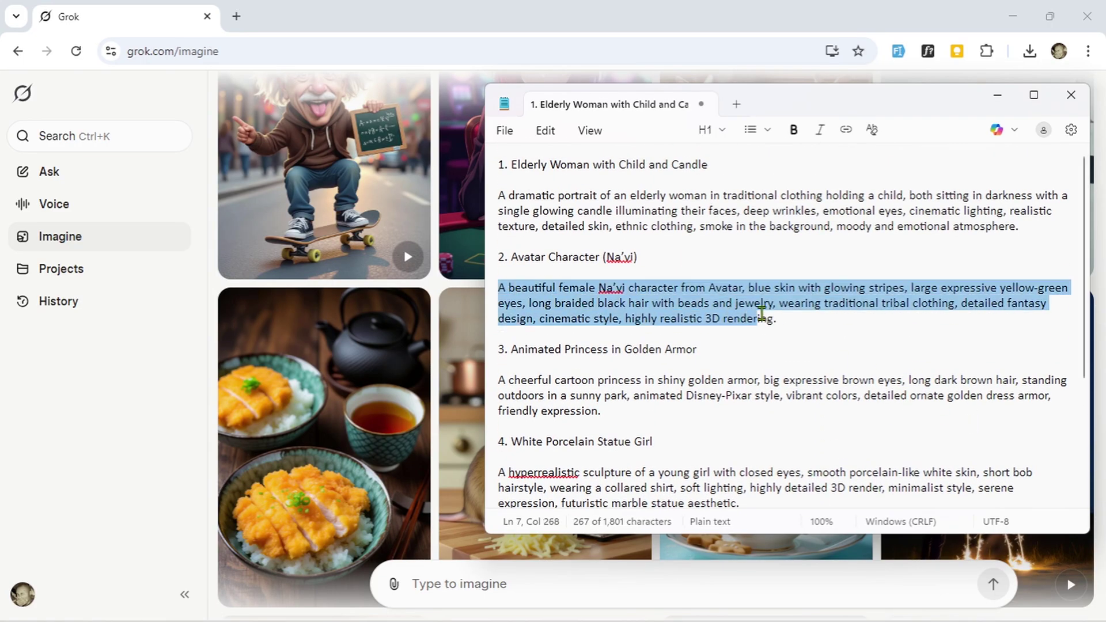
right_click(709, 323)
click(785, 292)
click(998, 99)
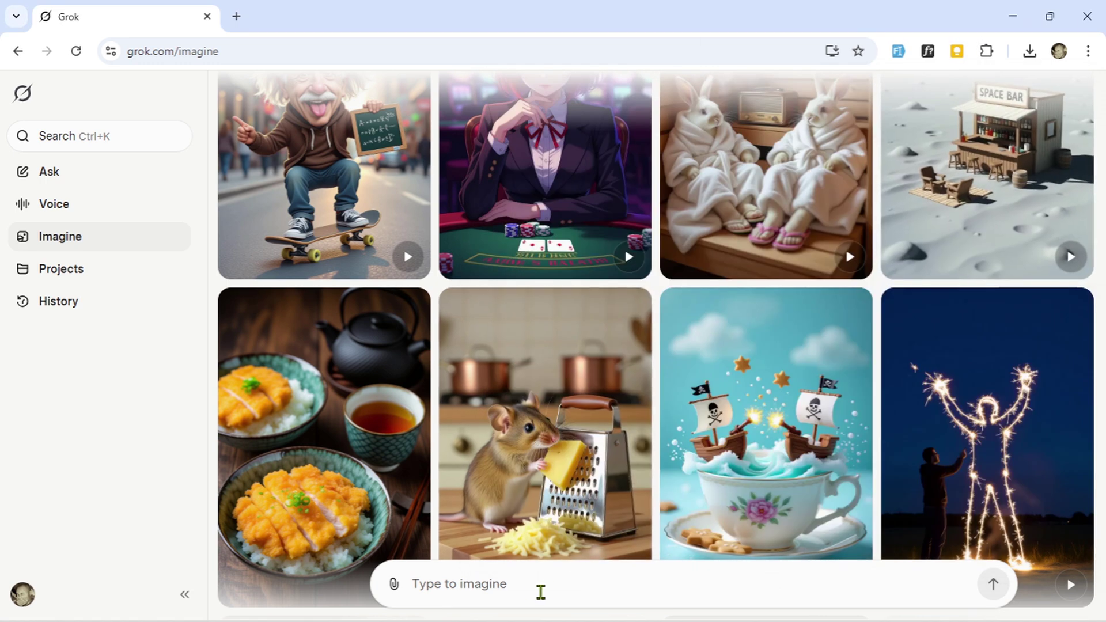
right_click(530, 587)
- Paste the Na'vi prompt as plain text into 'Type to imagine' and submit it
click(614, 363)
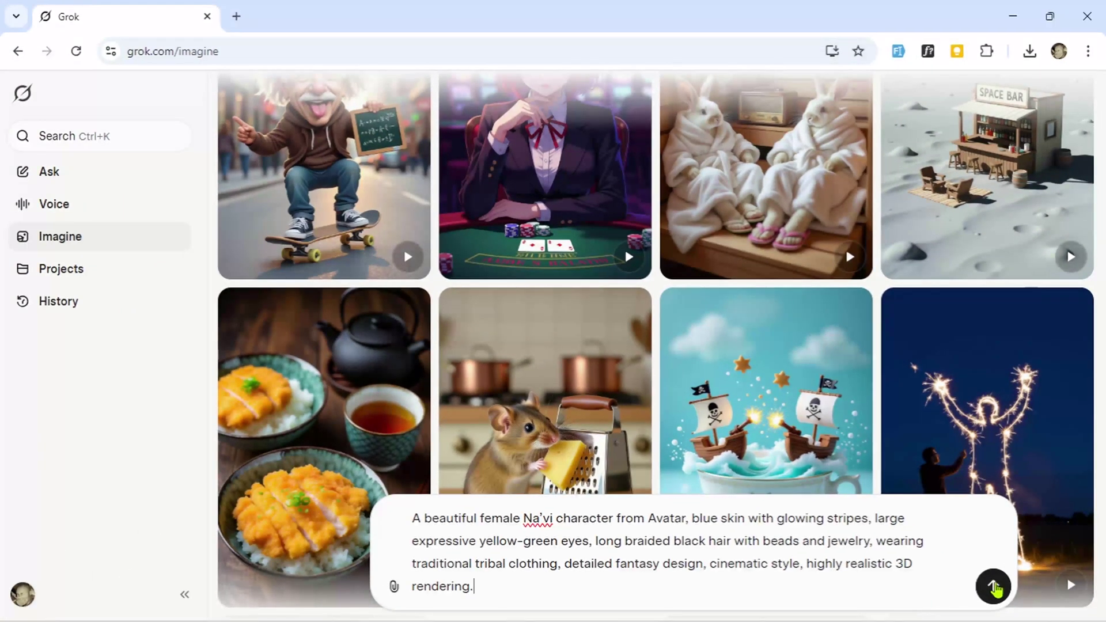
click(993, 587)
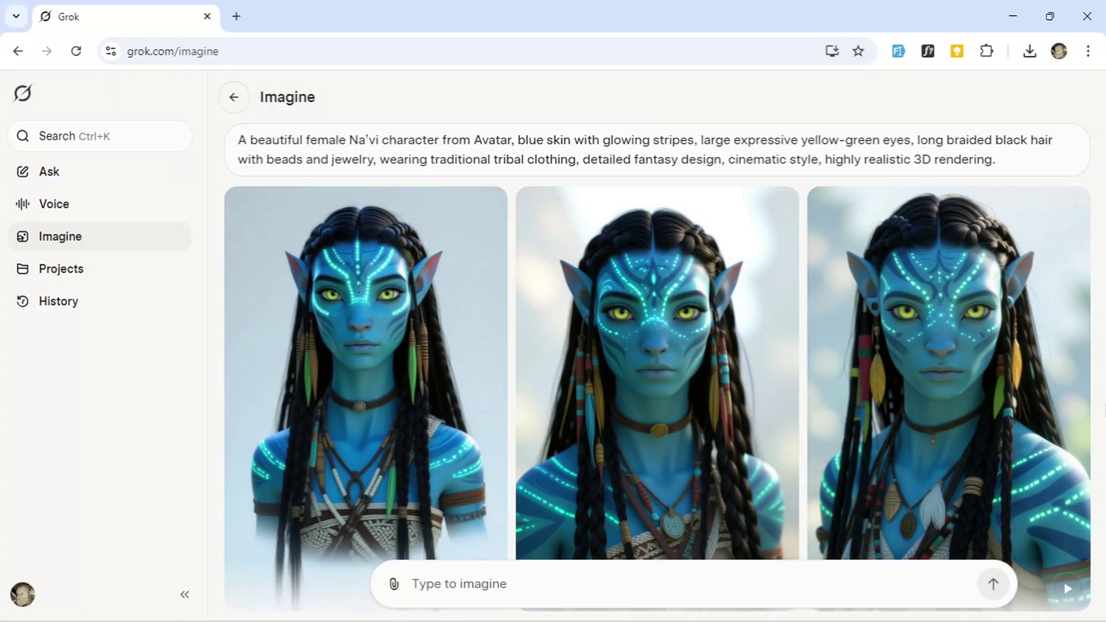
- Scroll down through the Na'vi results to the third portrait's animated video post
scroll(708, 348, down, 5)
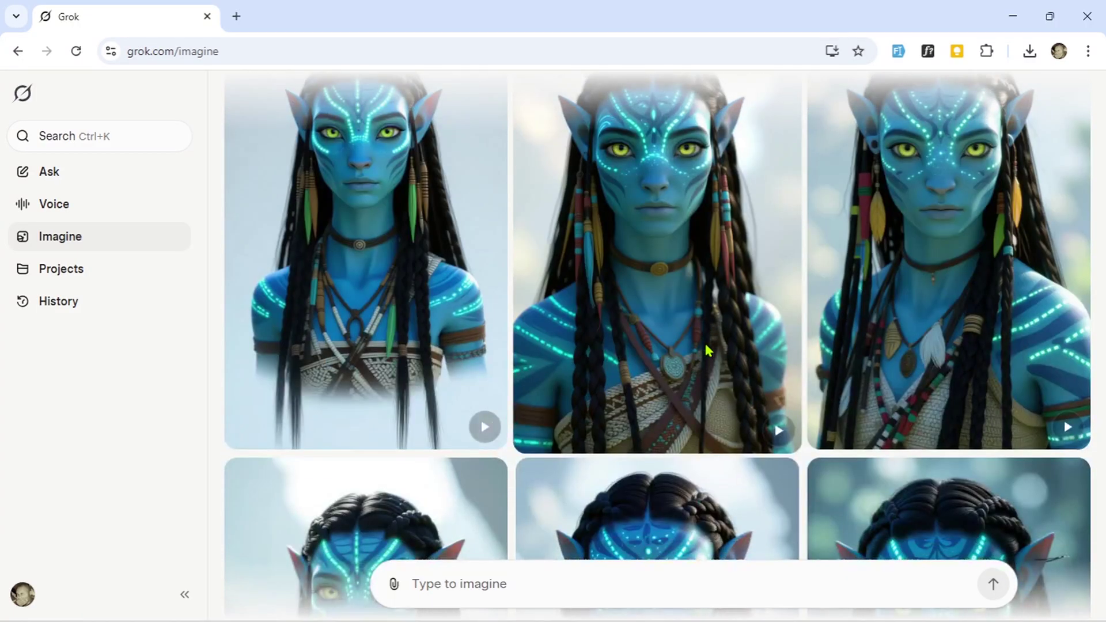
scroll(988, 383, down, 3)
scroll(920, 408, down, 5)
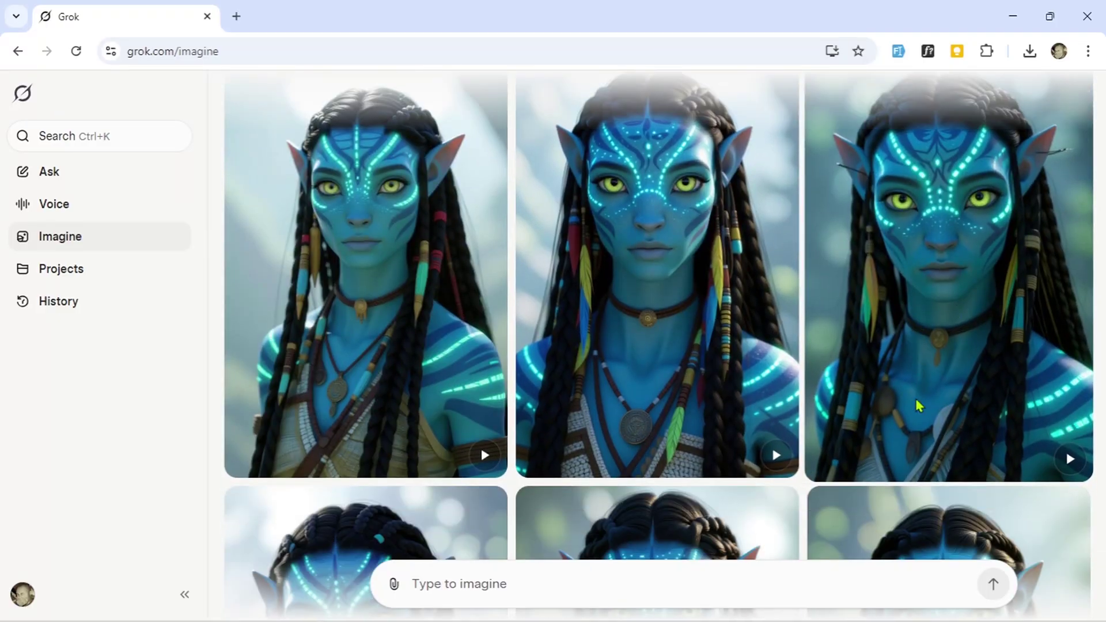
scroll(917, 406, down, 3)
scroll(878, 383, down, 5)
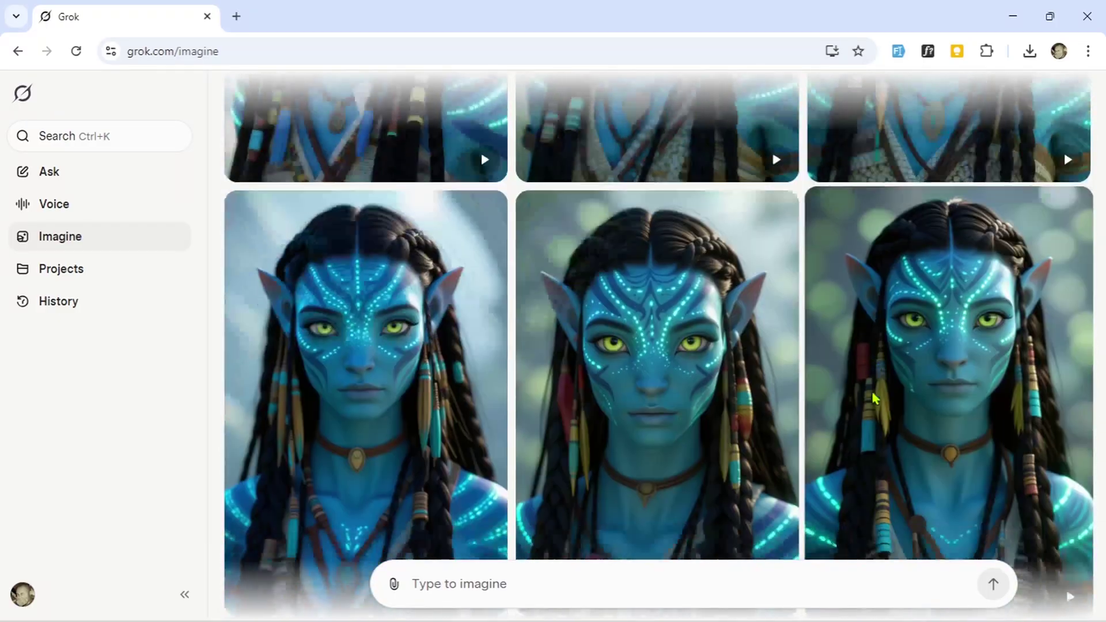
scroll(877, 393, down, 8)
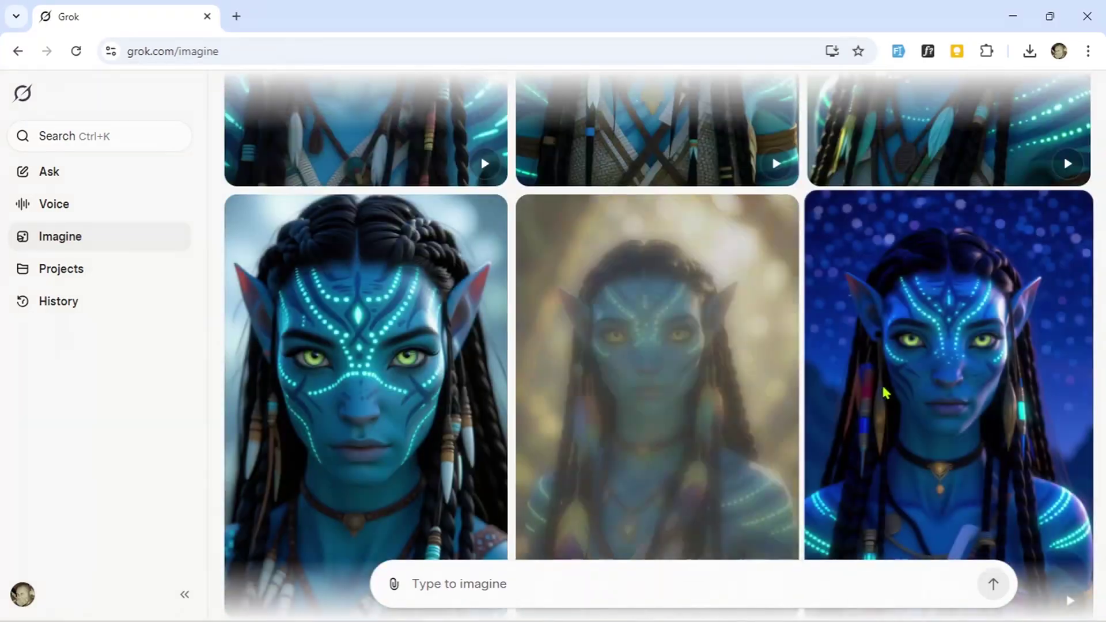
scroll(956, 389, down, 10)
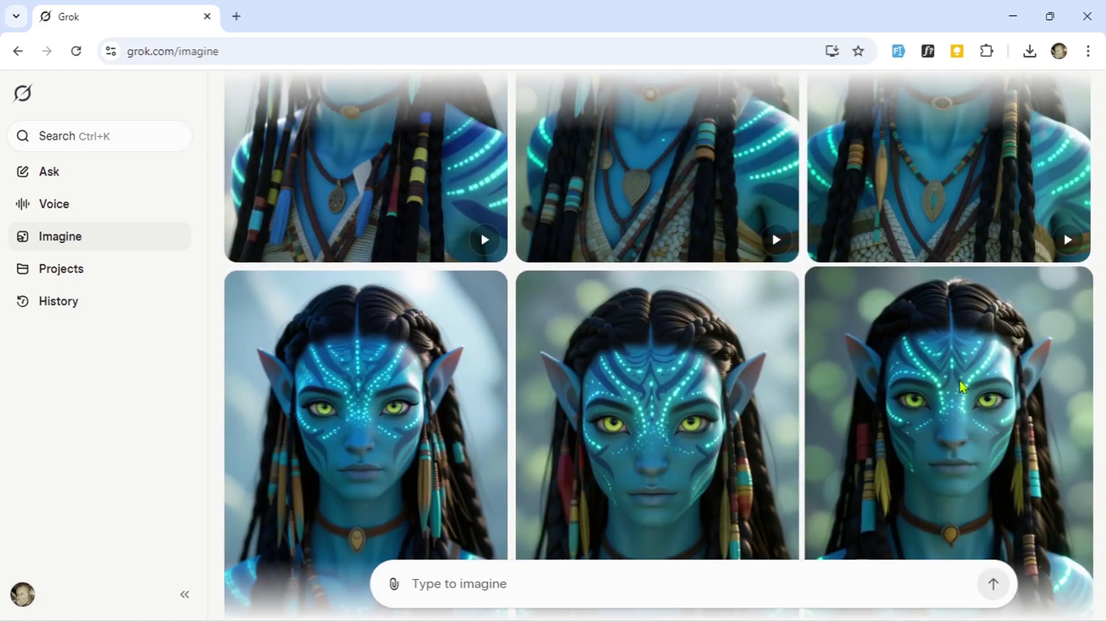
scroll(962, 387, down, 10)
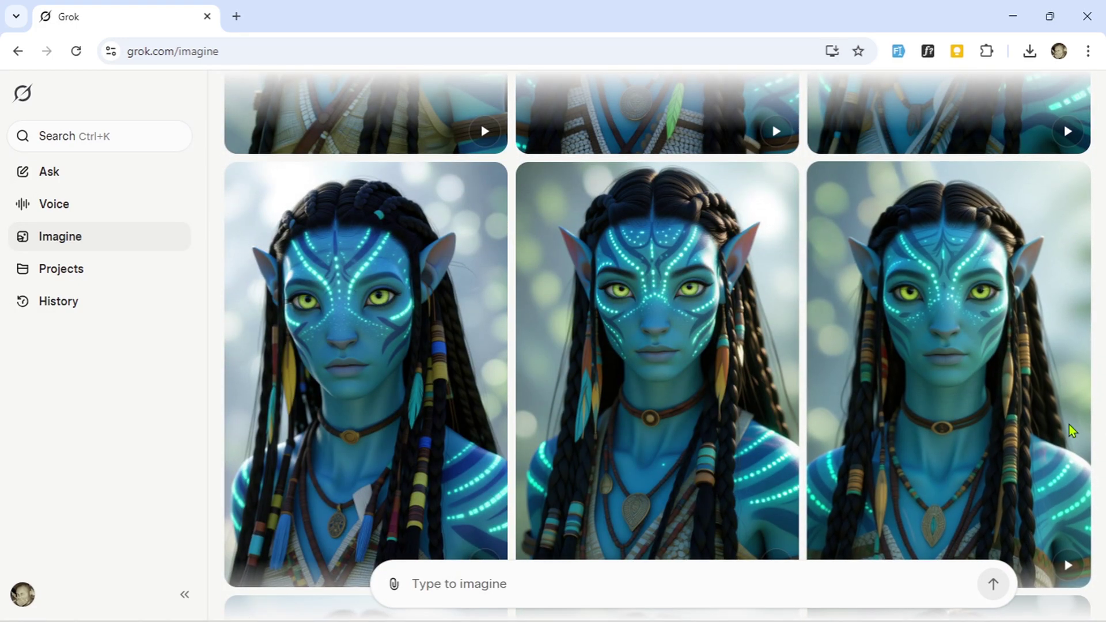
scroll(1071, 431, down, 3)
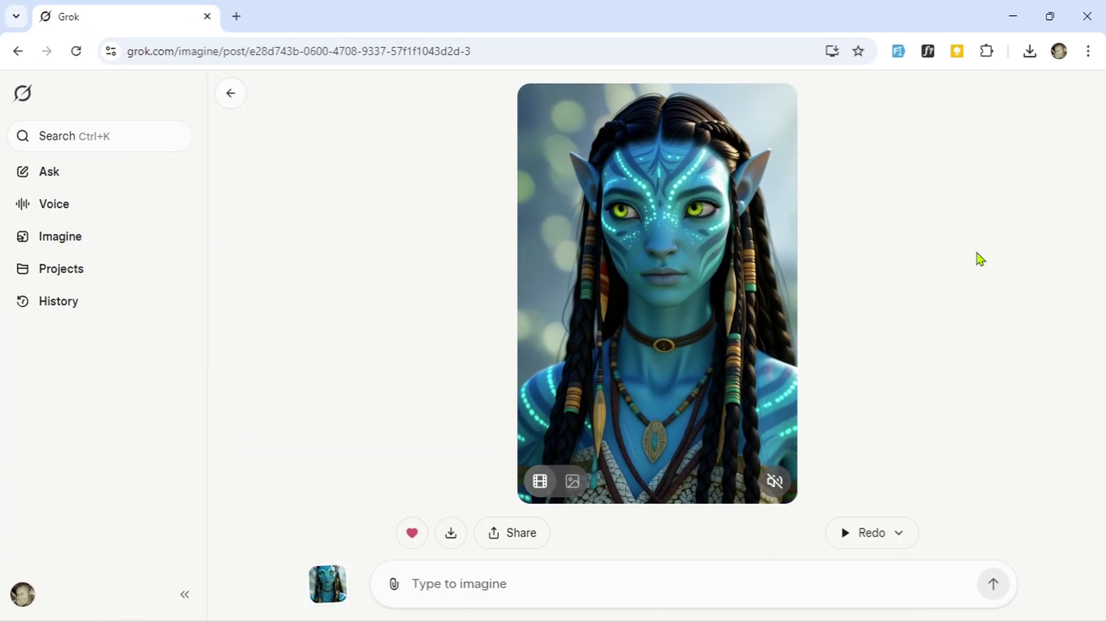
- Unmute the Na'vi video and regenerate it in the Fun style
click(773, 482)
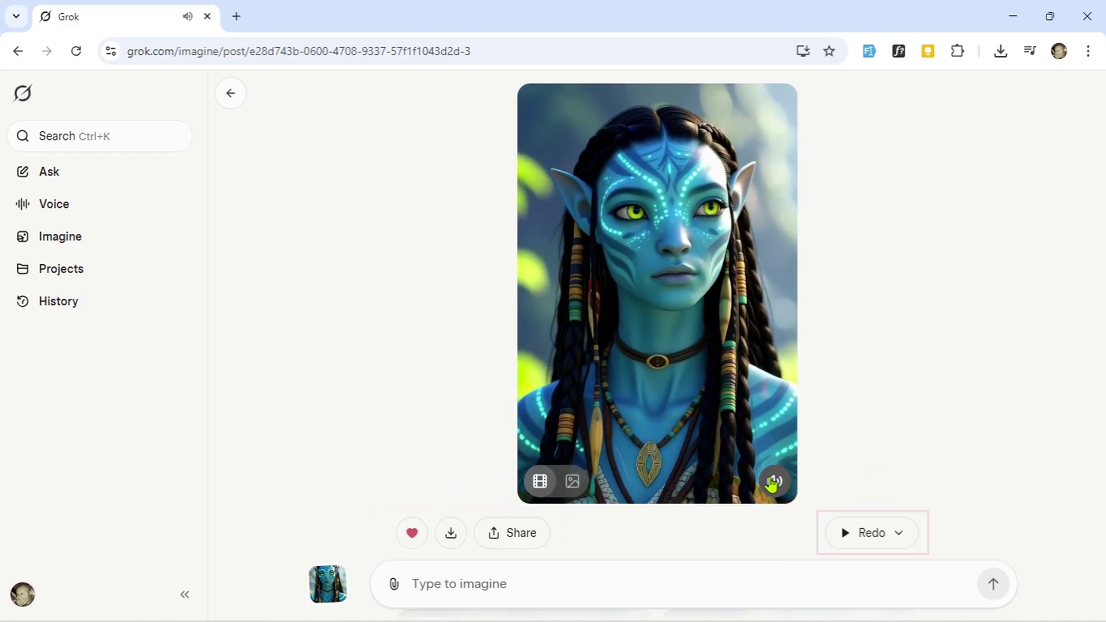
click(899, 535)
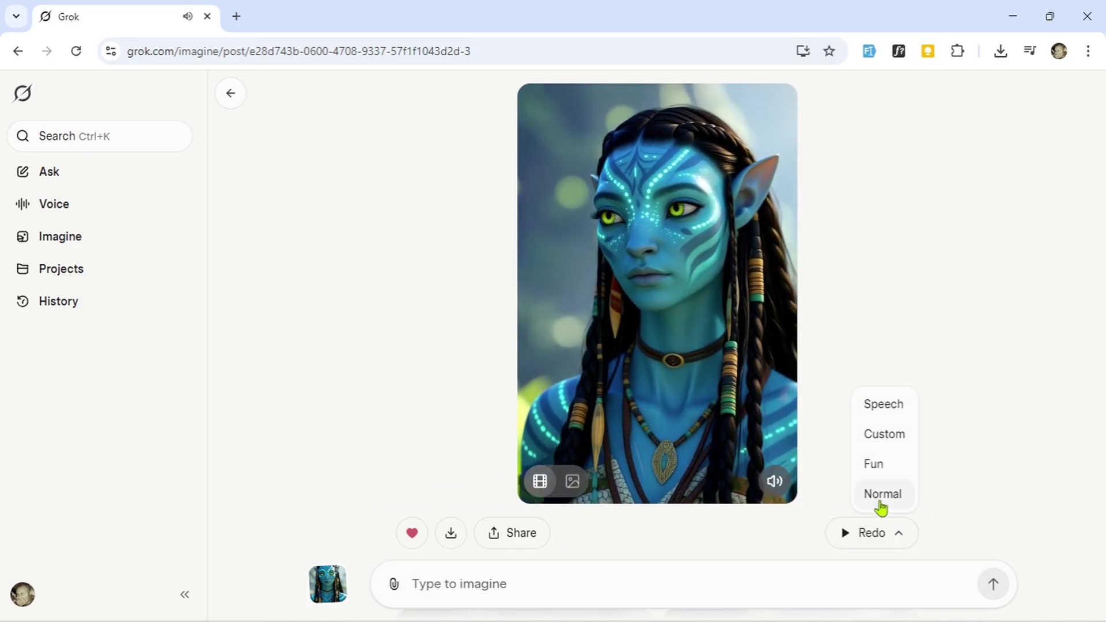
click(873, 465)
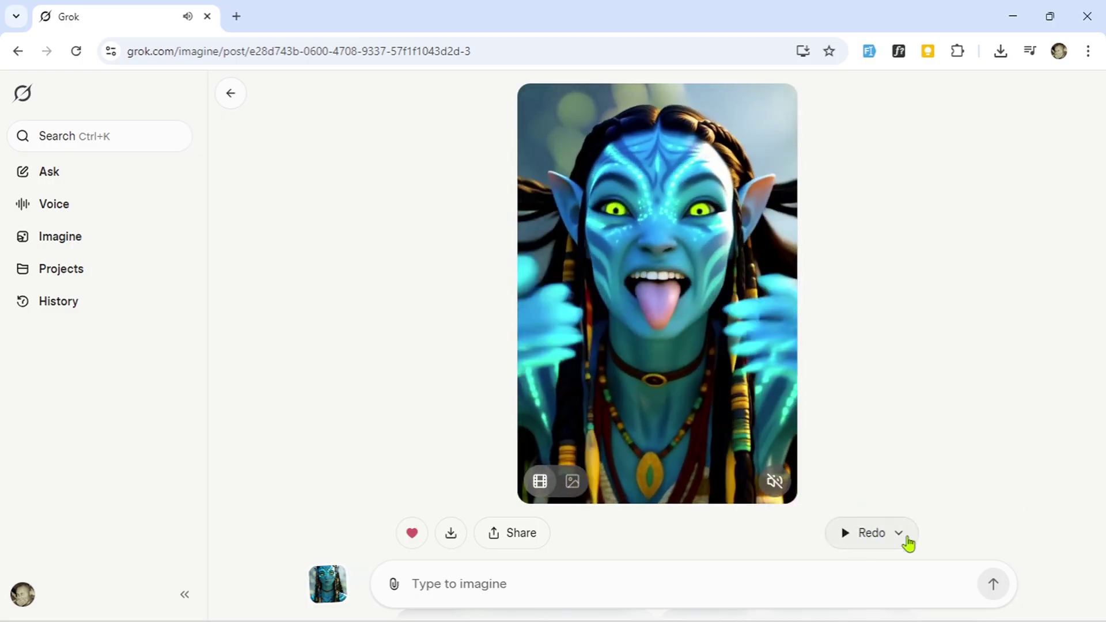
click(897, 540)
- Make her say 'Hello friends!, you can now create images and videos using GROK AI', then show the still
click(885, 435)
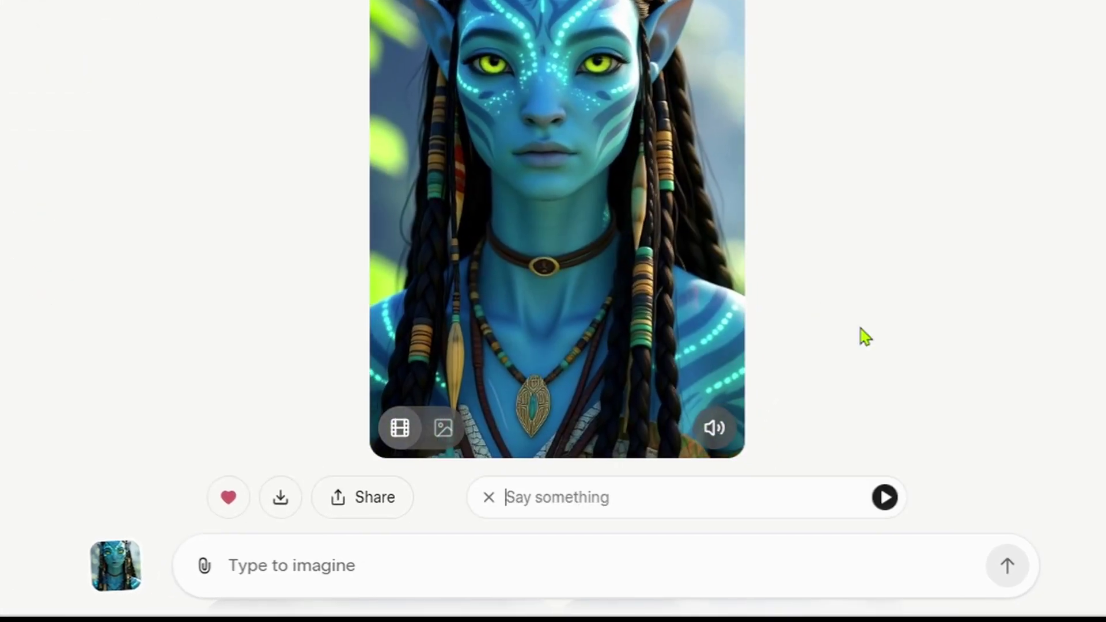
text(Hello friends!, yo)
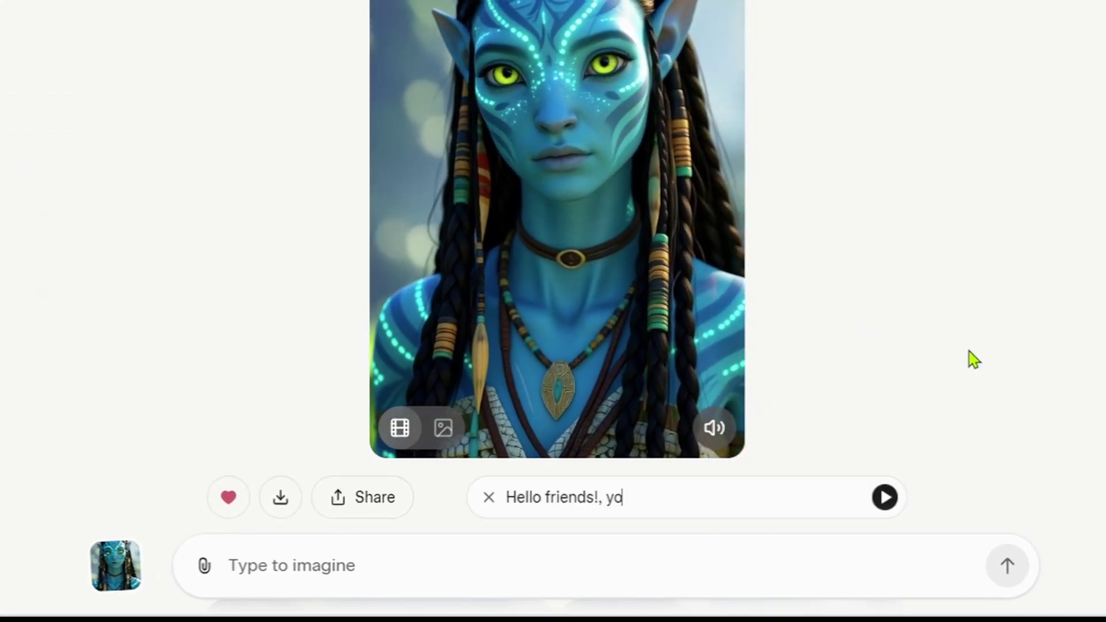
text(u can now create images and videos using GR)
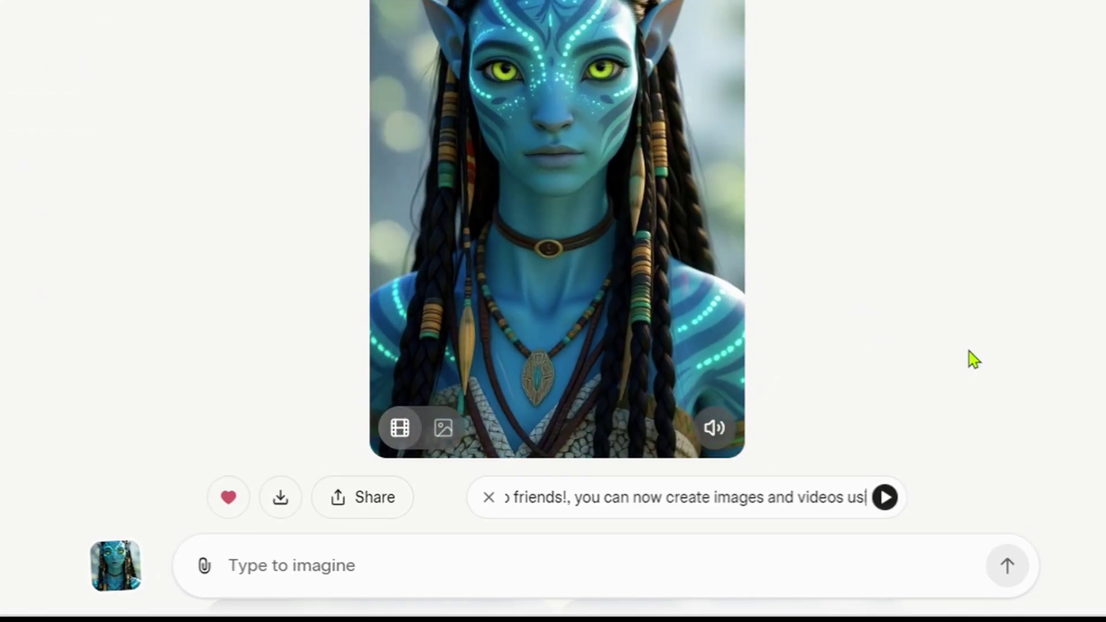
text(OK AI)
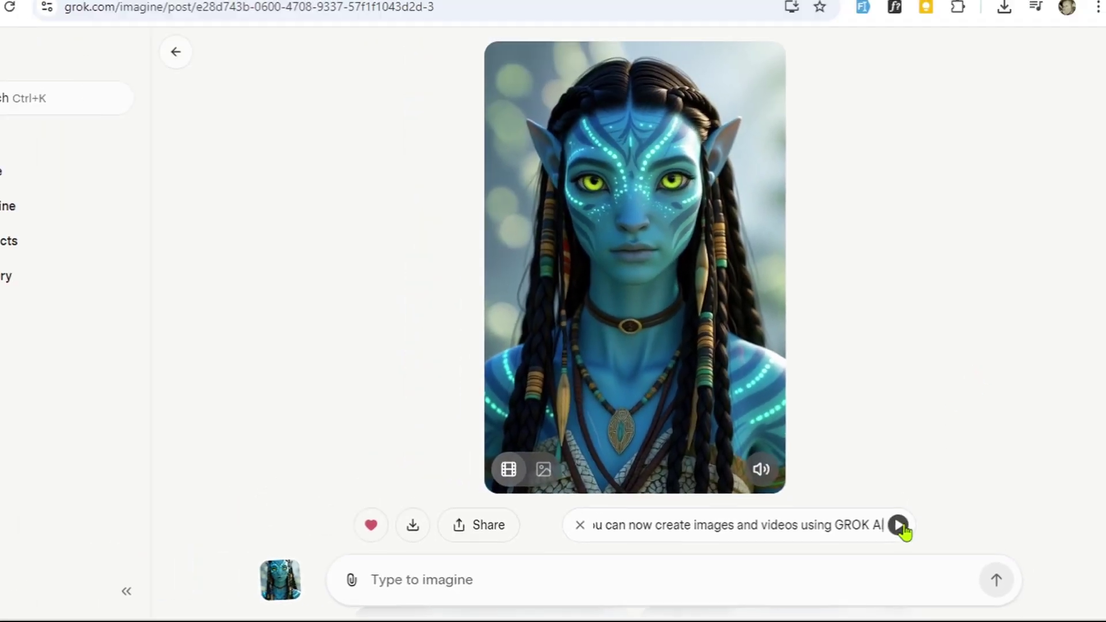
click(885, 497)
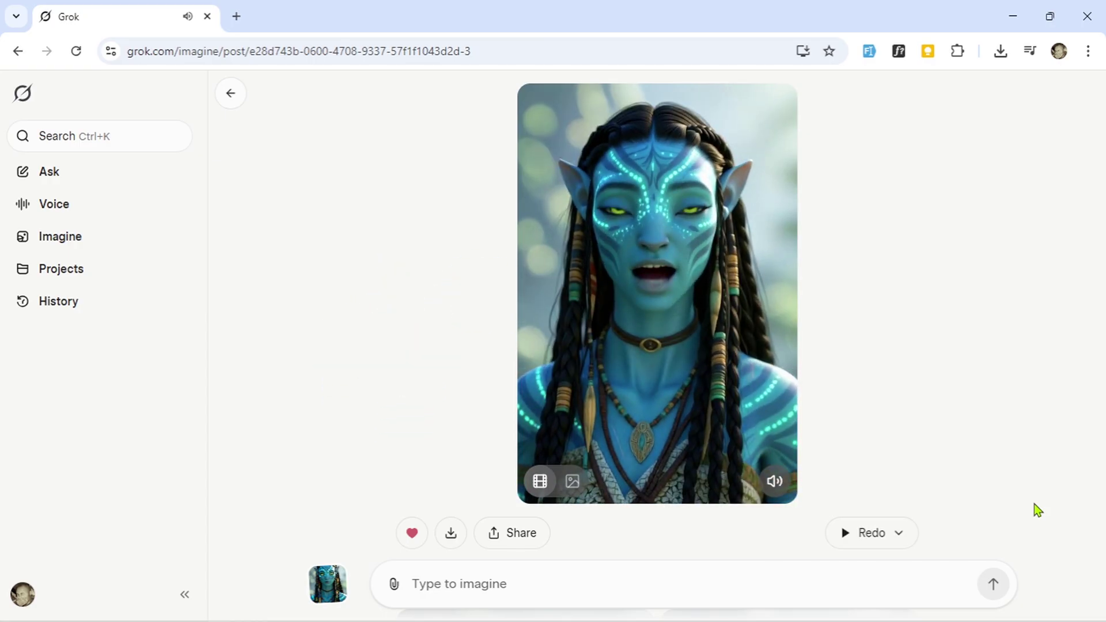
click(572, 482)
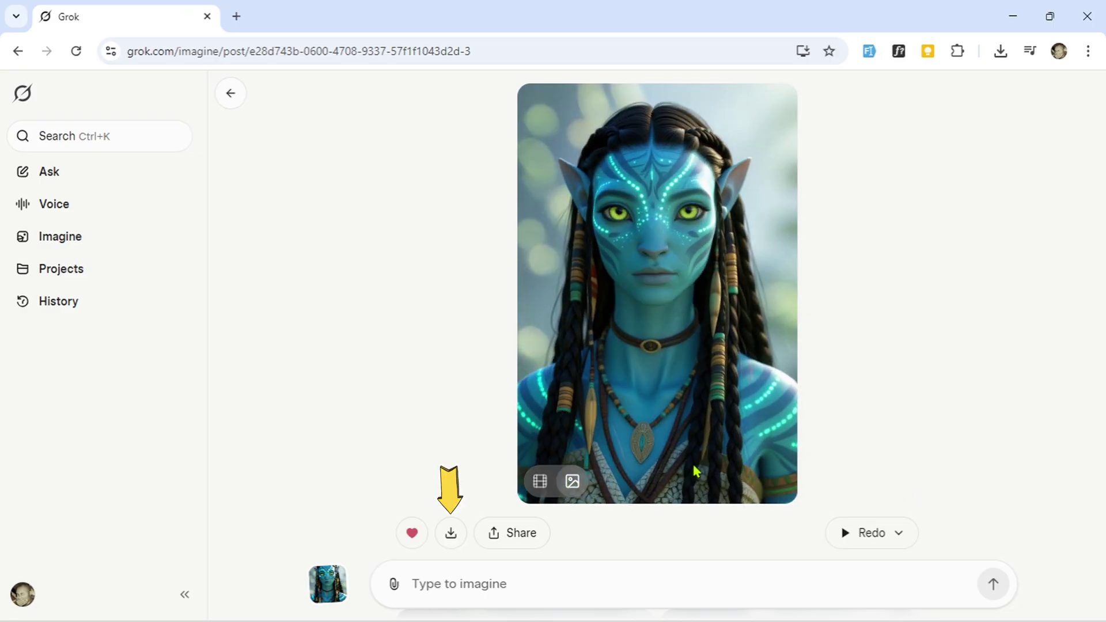
- Download the Na'vi still portrait and save it as a PNG to the Desktop
click(451, 535)
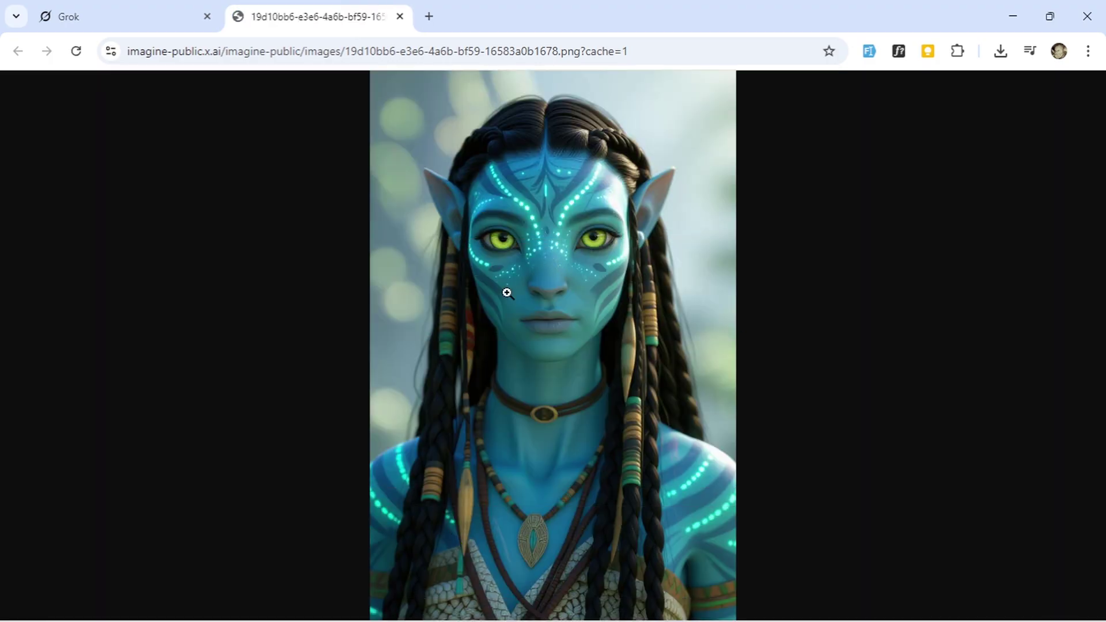
right_click(561, 210)
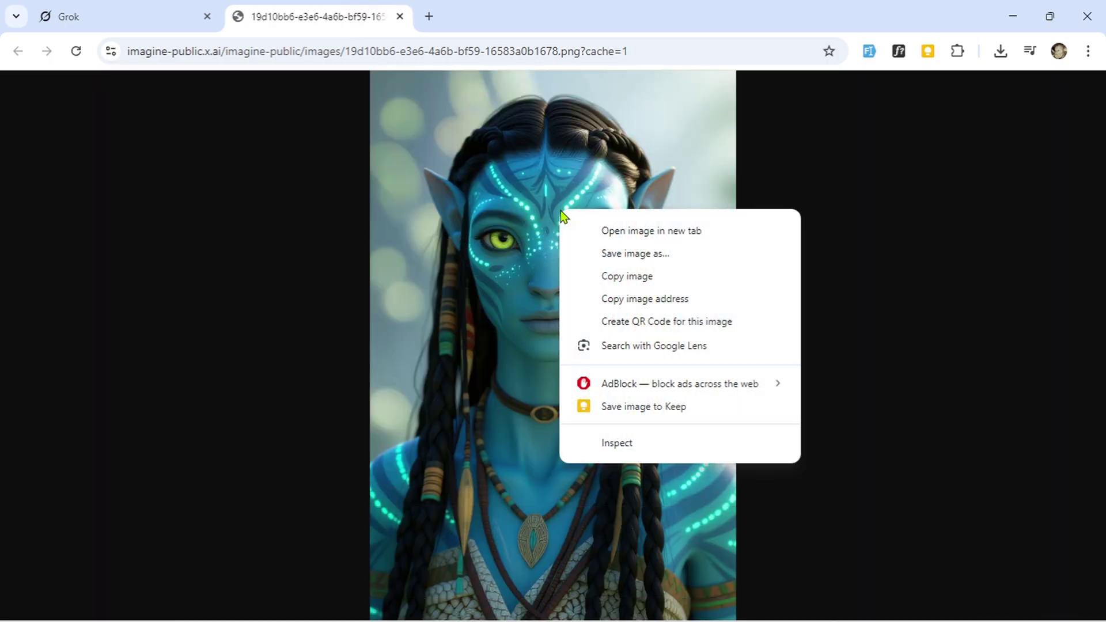
click(659, 270)
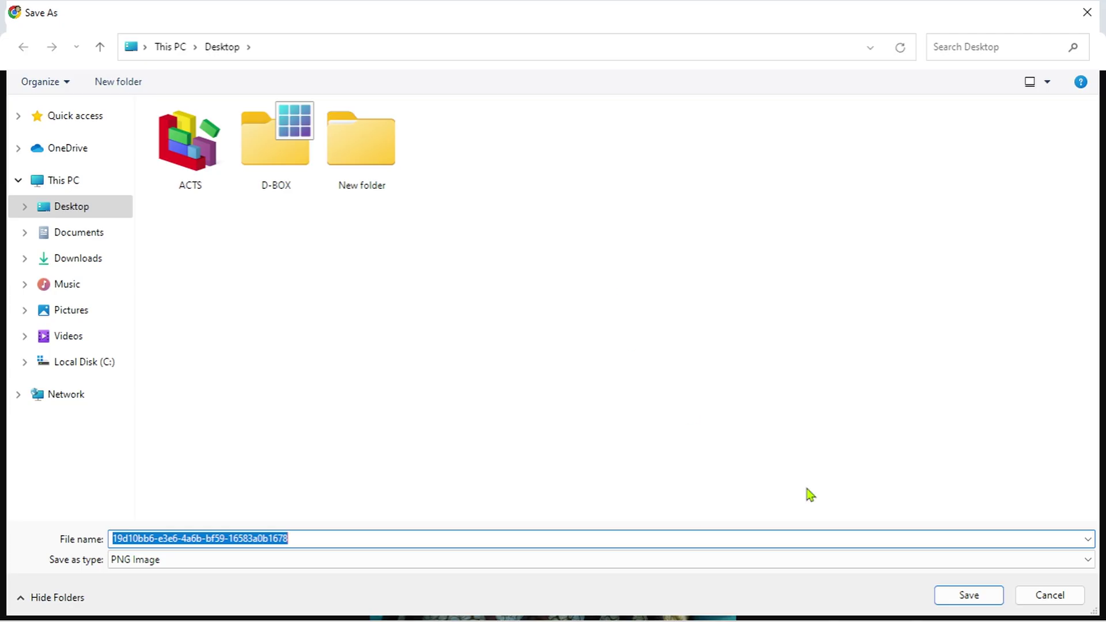
click(968, 596)
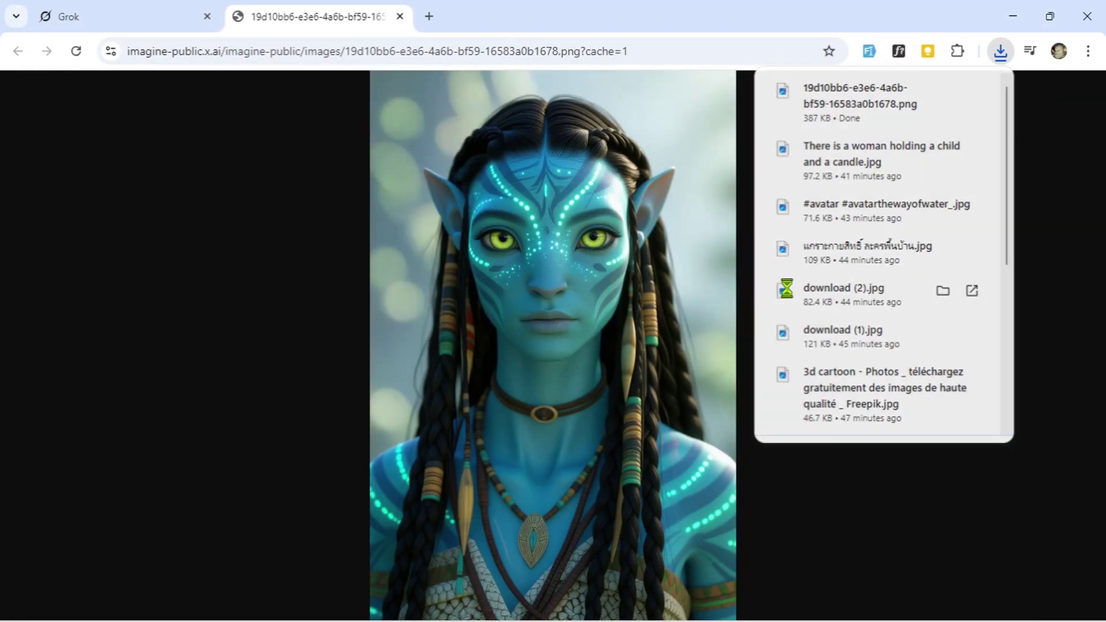
- Open the saved PNG in Photos, zoom in on the face, then close it
click(856, 95)
scroll(474, 253, up, 5)
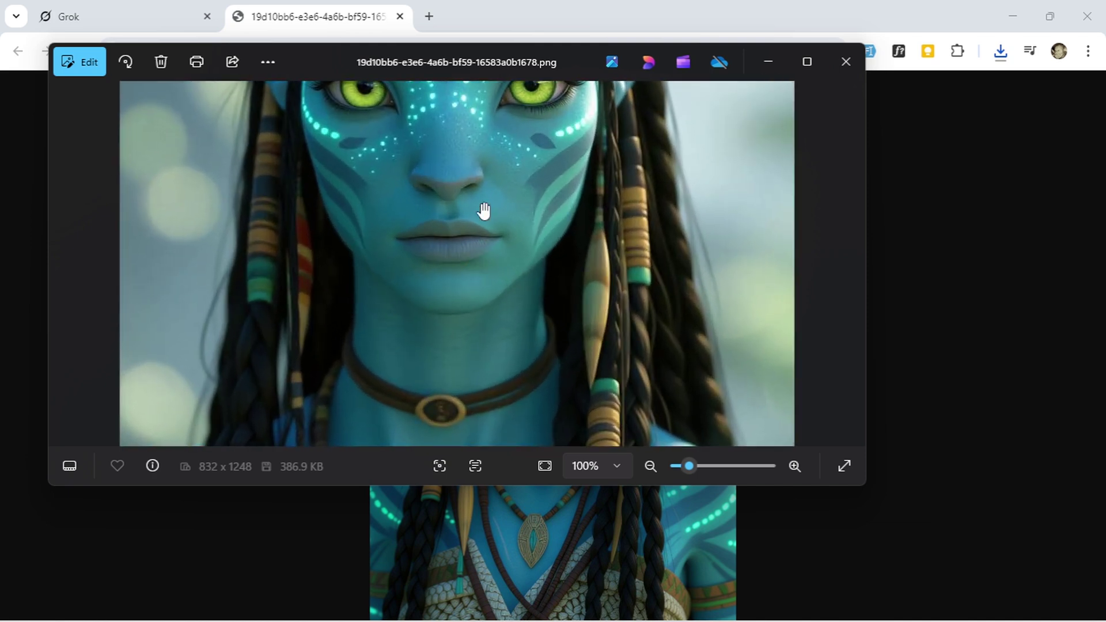
drag(484, 212, 474, 299)
scroll(474, 302, up, 3)
scroll(489, 276, down, 5)
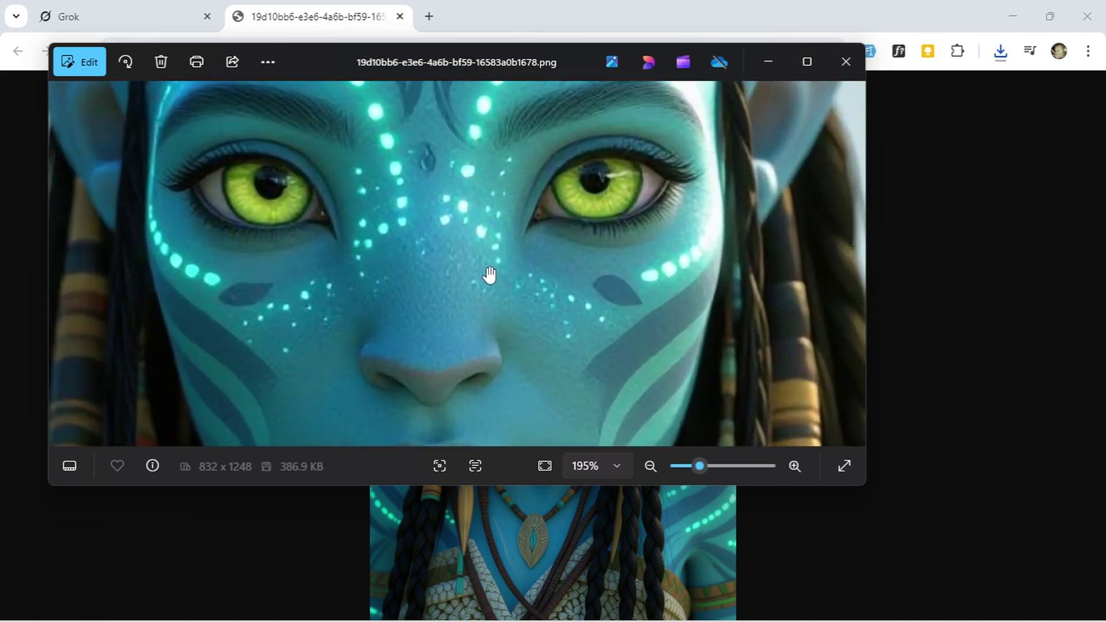
scroll(489, 276, down, 2)
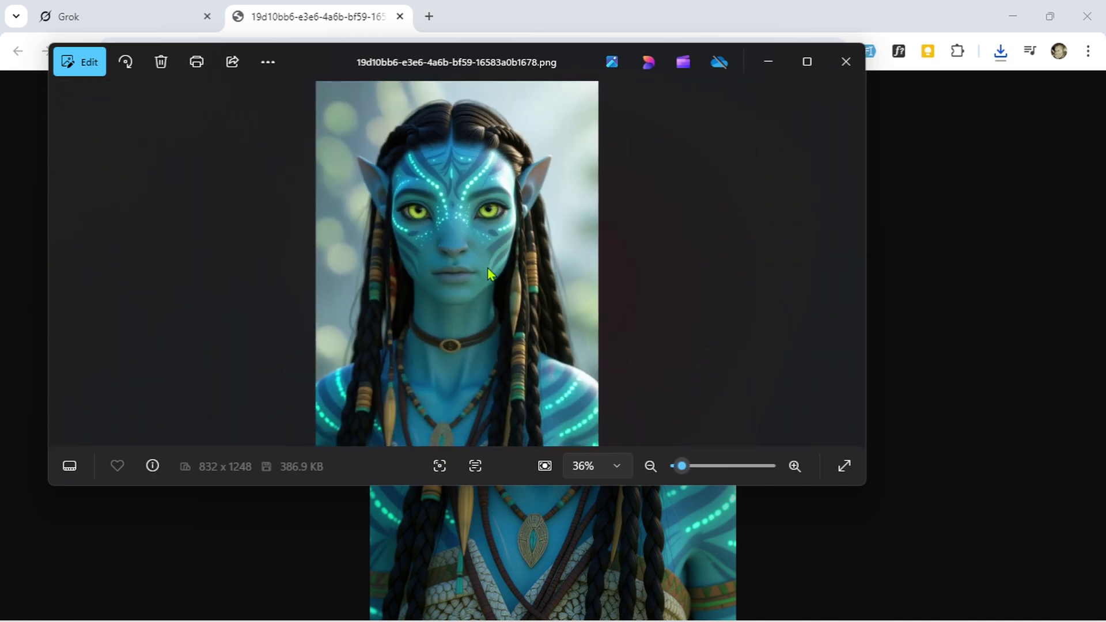
click(845, 61)
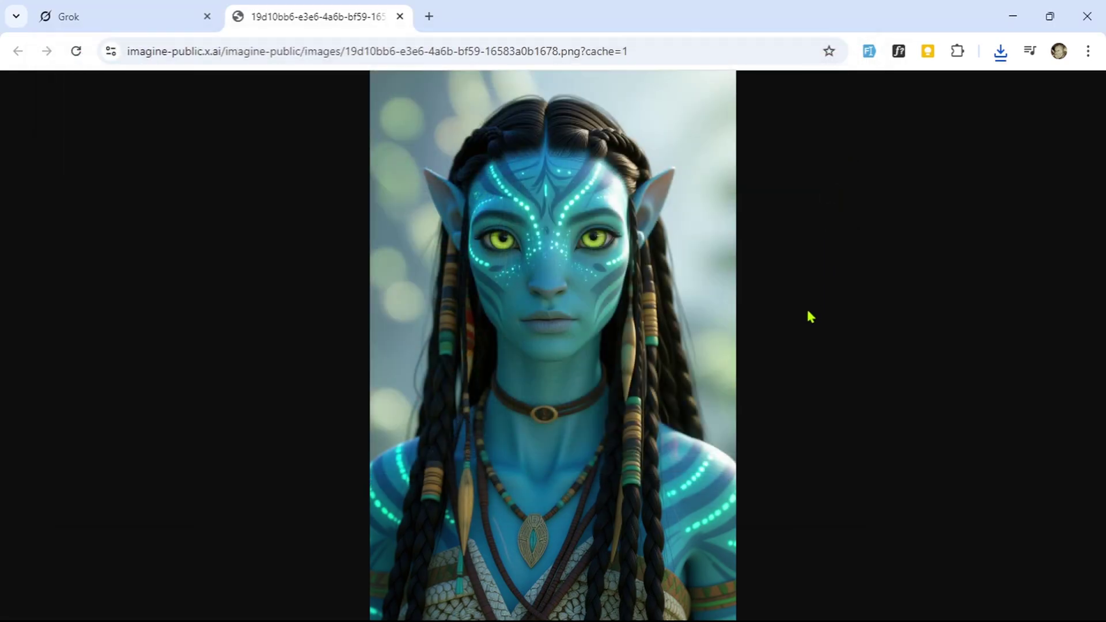
- Back on the Na'vi video, play the downloaded 1,463 KB mp4 in VLC, then close VLC
click(399, 16)
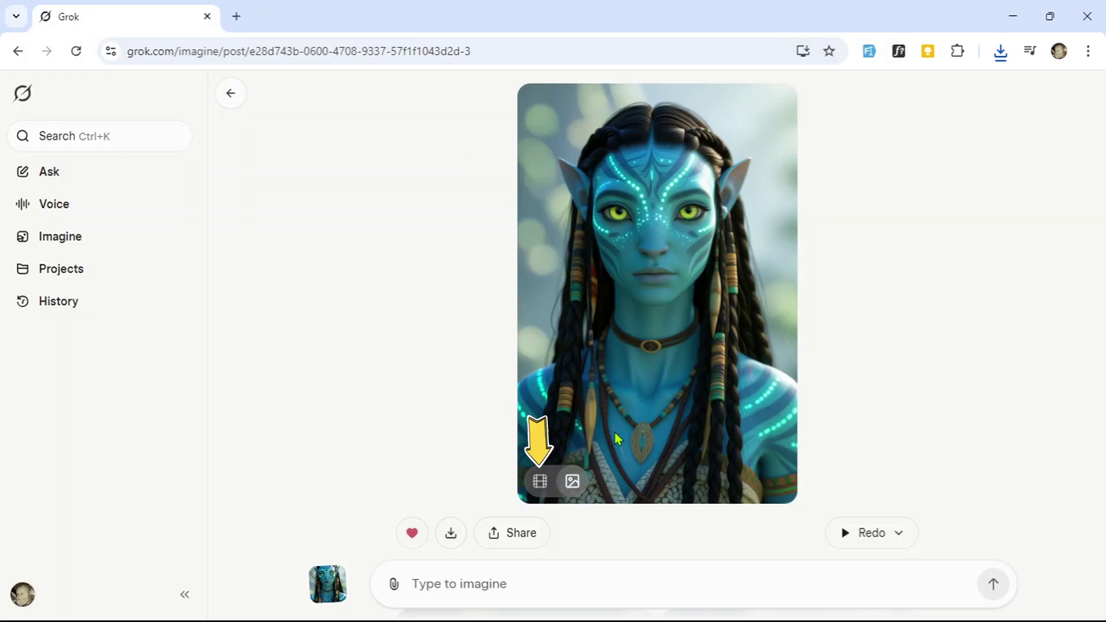
click(544, 487)
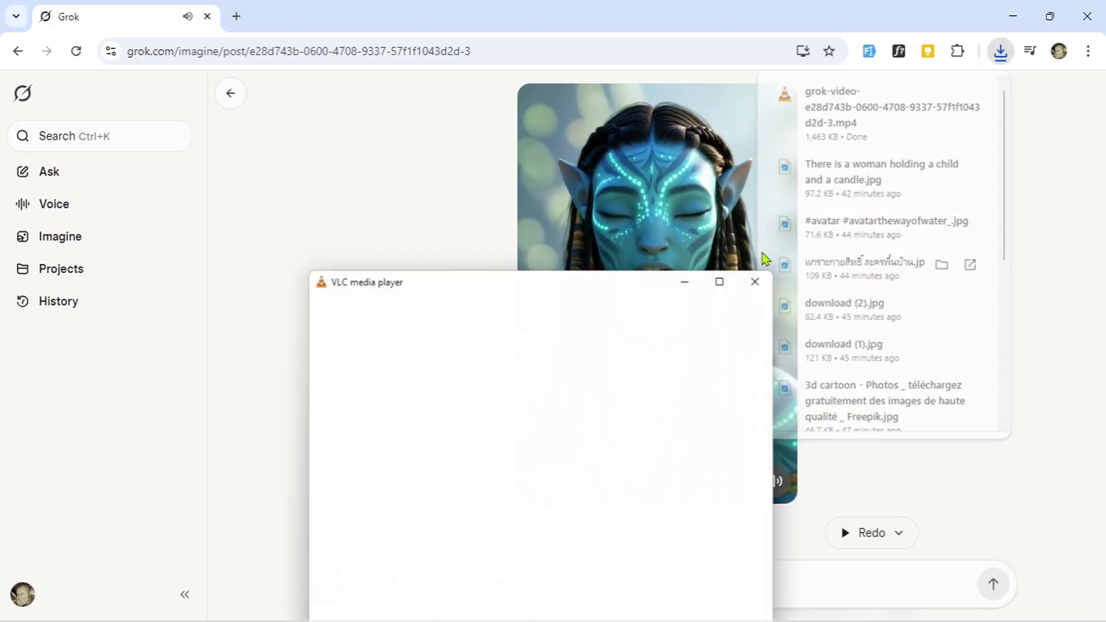
drag(562, 286, 429, 139)
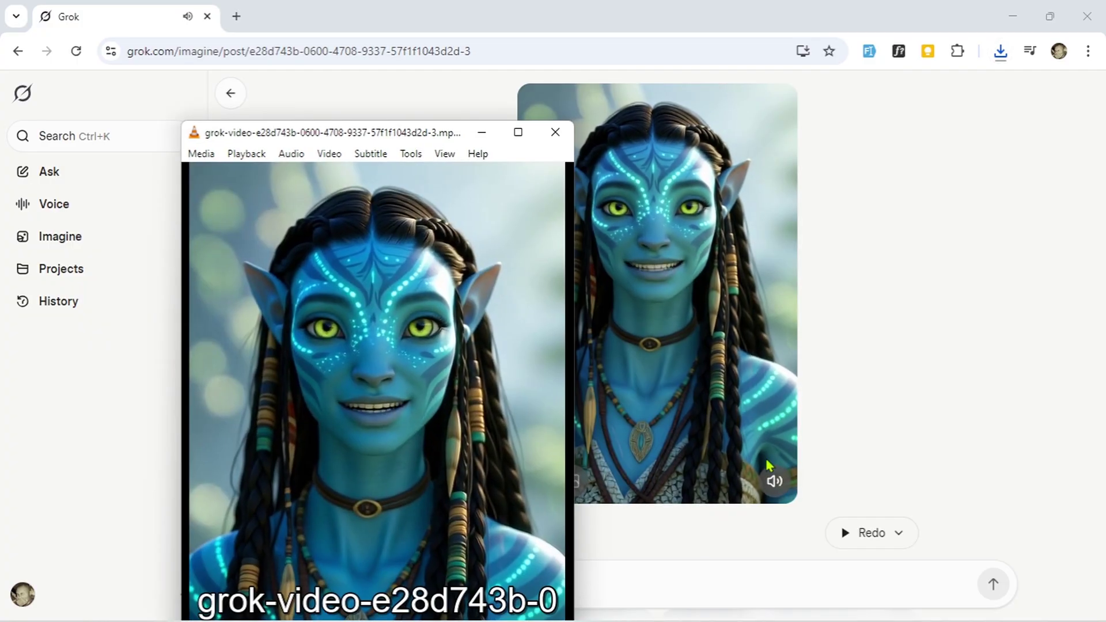
click(775, 478)
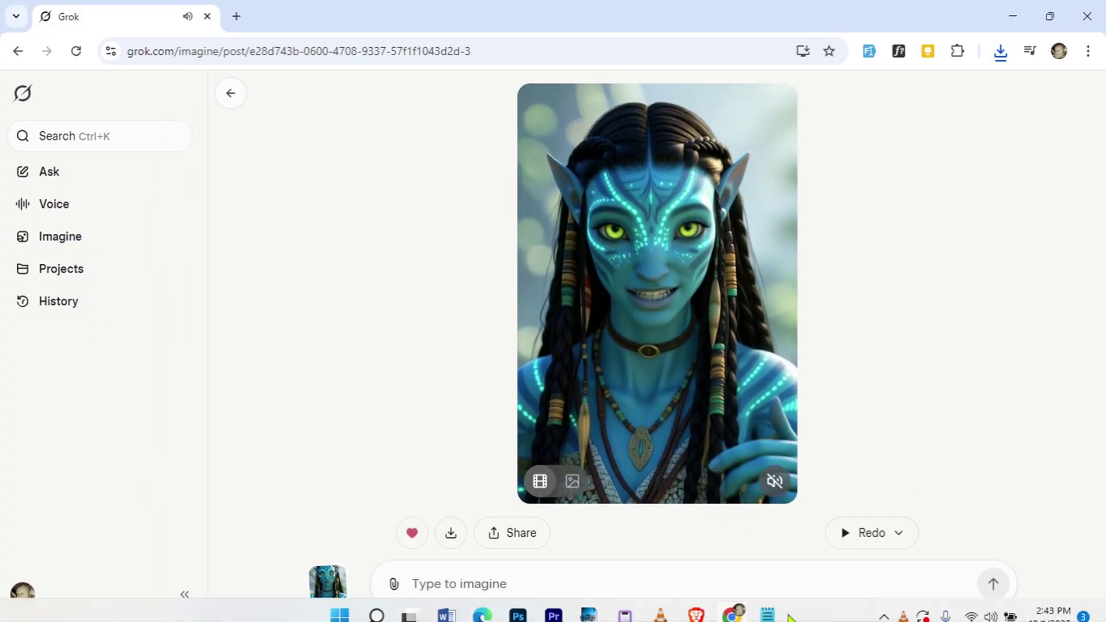
click(731, 606)
drag(357, 132, 587, 33)
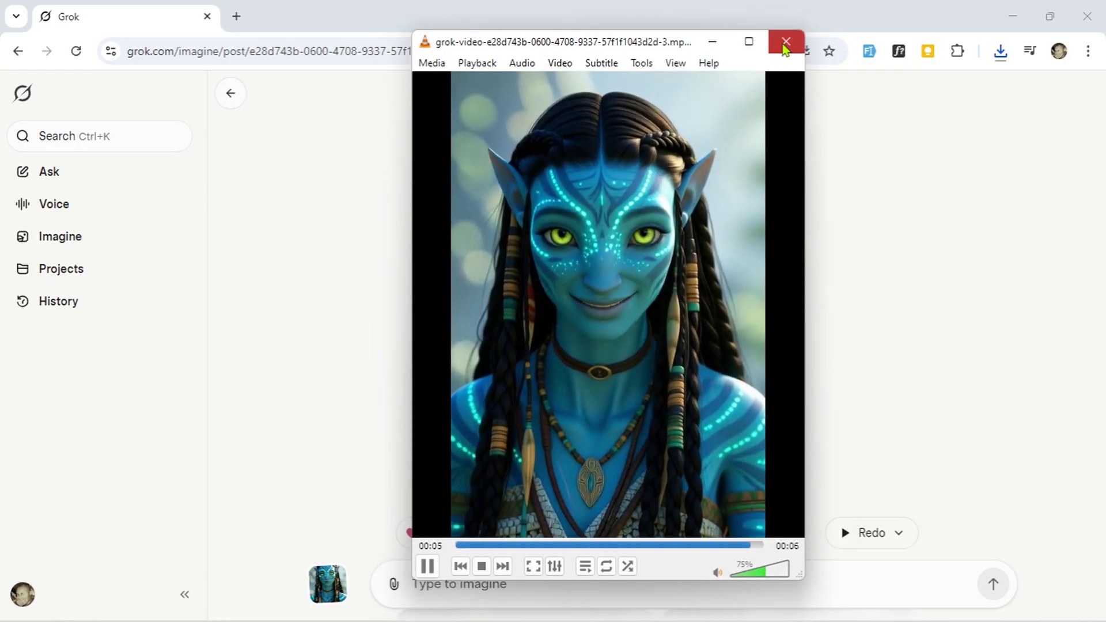
click(786, 42)
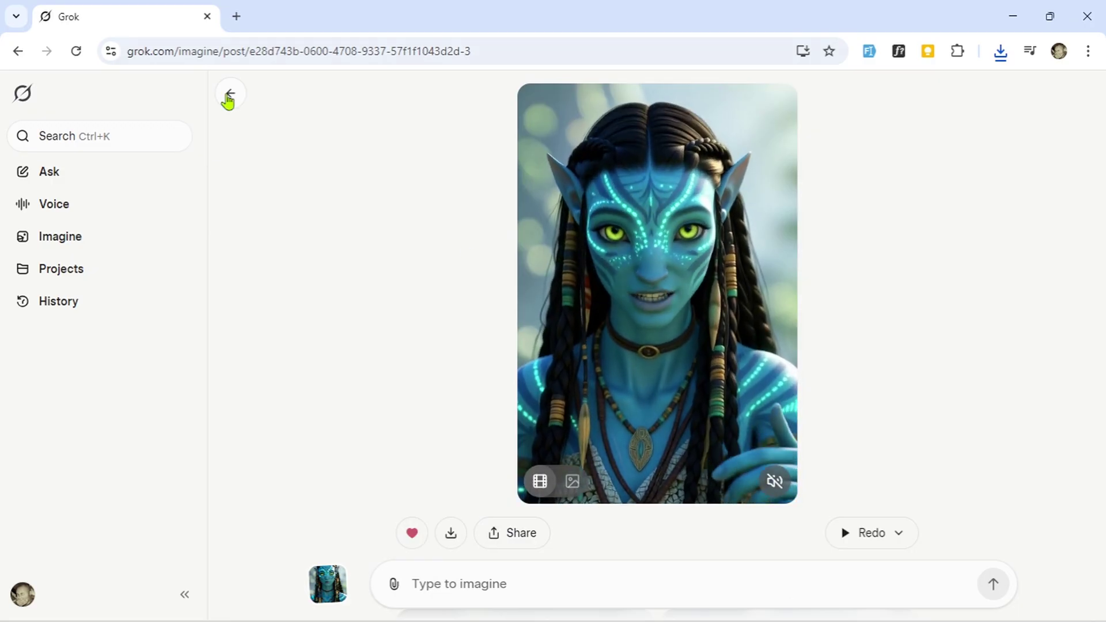
- Return to the Imagine gallery and copy the cheerful cartoon princess prompt from Notepad
click(231, 93)
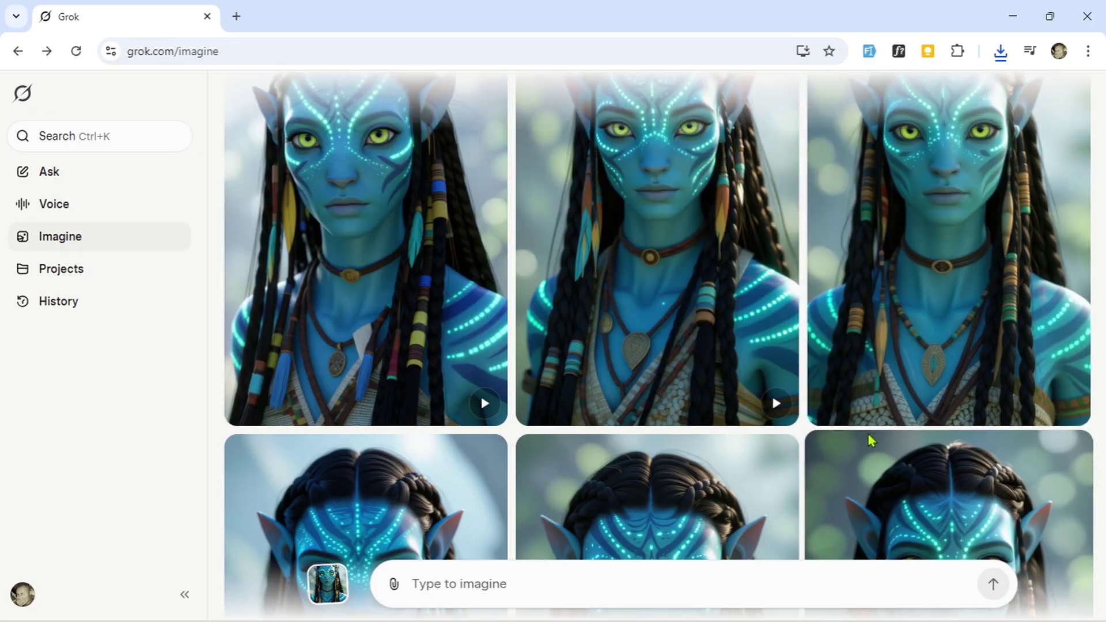
click(767, 611)
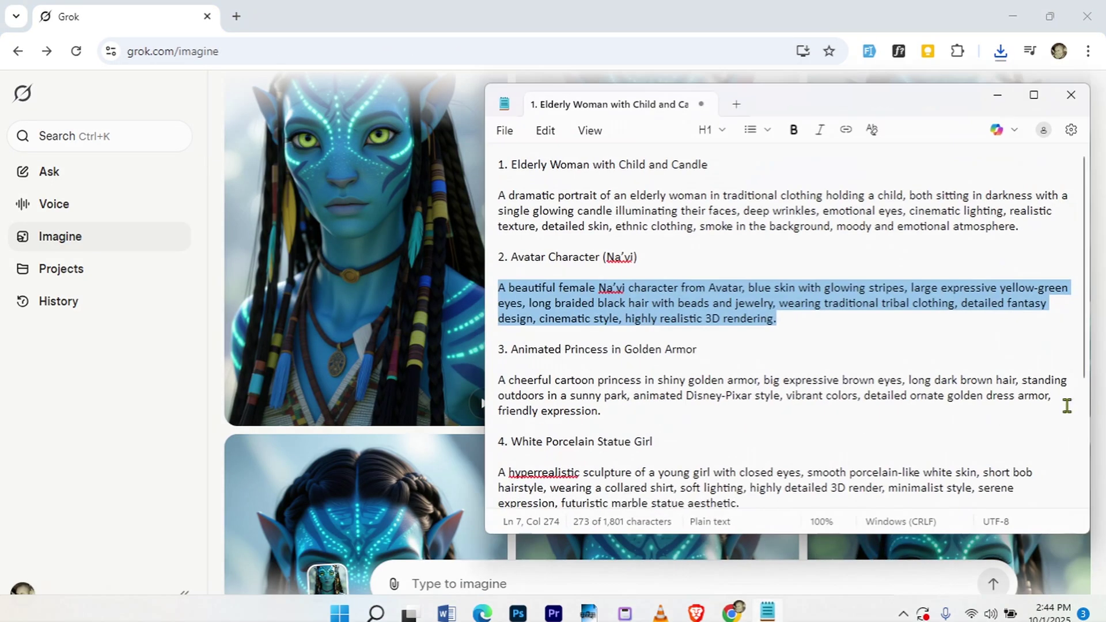
scroll(826, 387, down, 2)
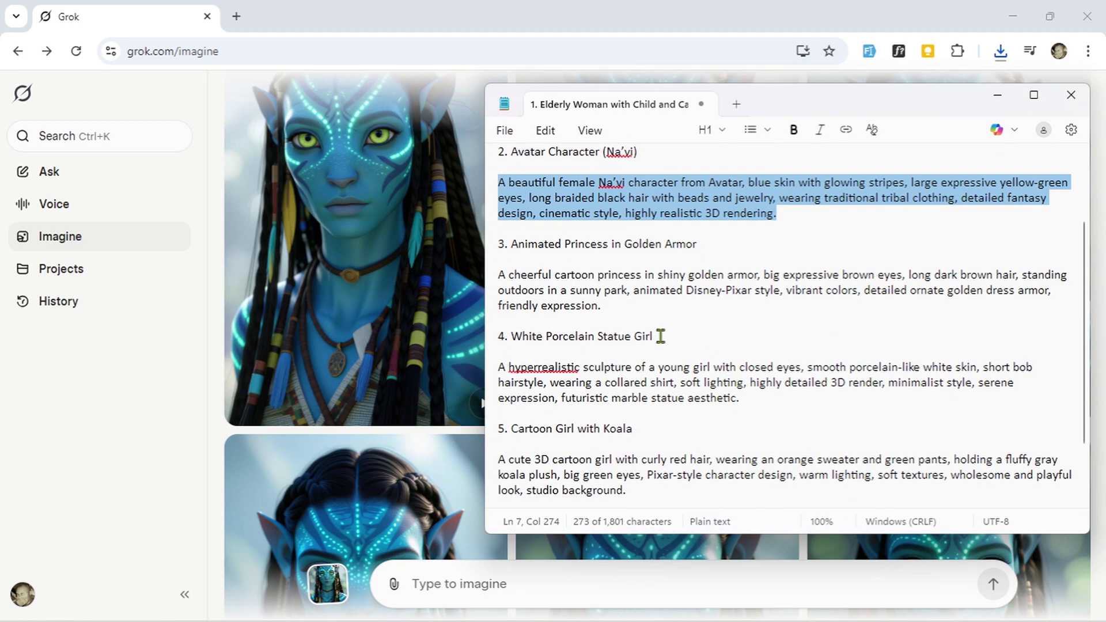
drag(493, 280, 602, 316)
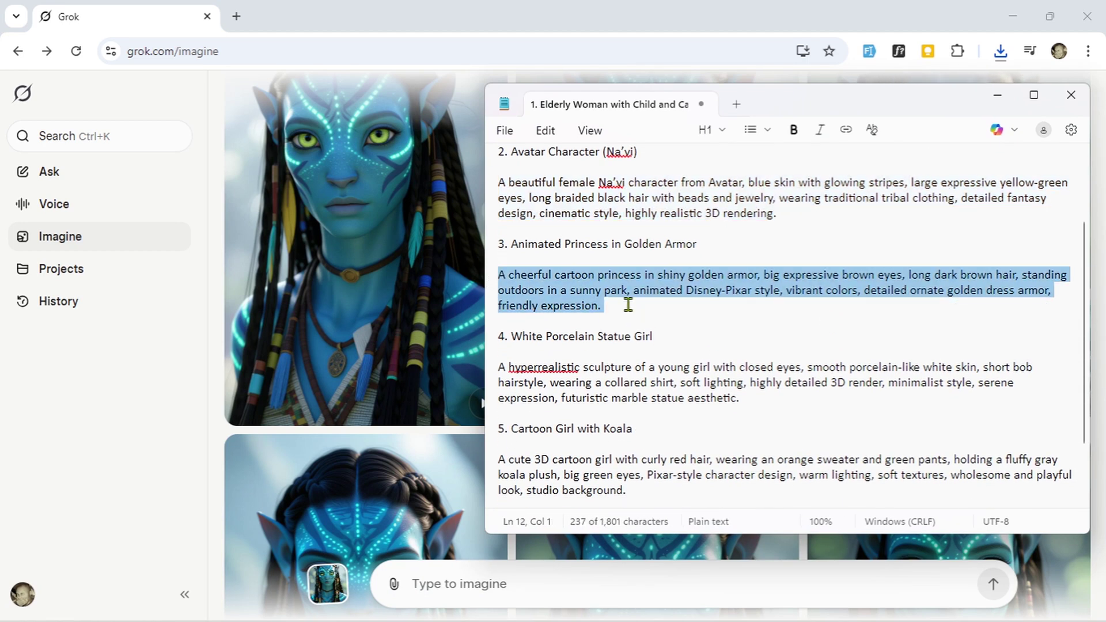
right_click(551, 301)
click(632, 329)
- Paste the princess prompt into Grok's imagine prompt box
click(525, 586)
right_click(529, 586)
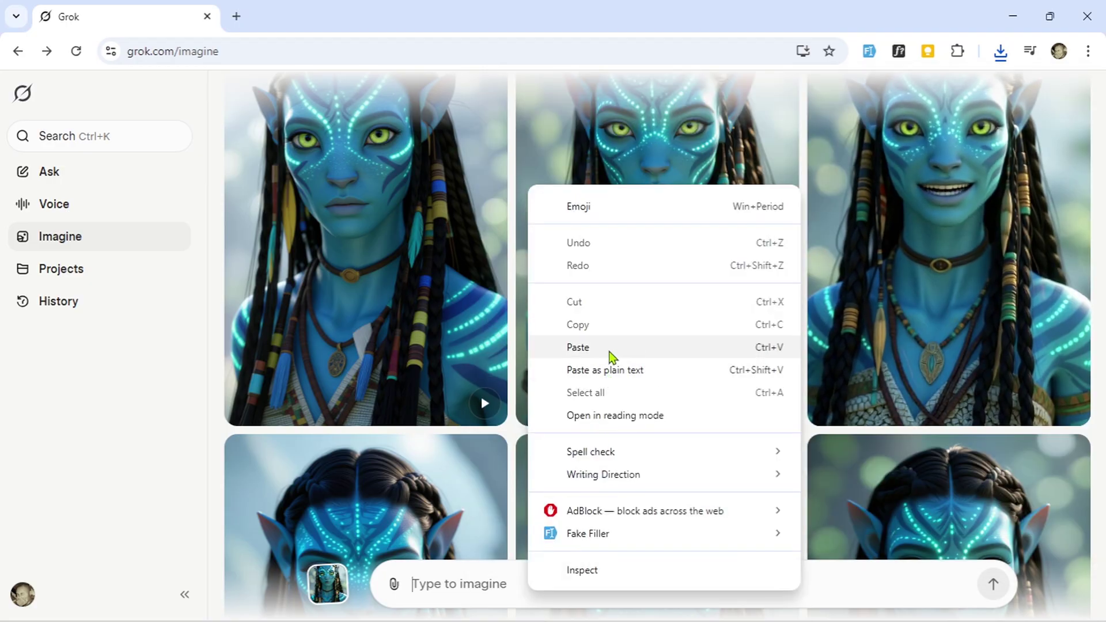
click(610, 355)
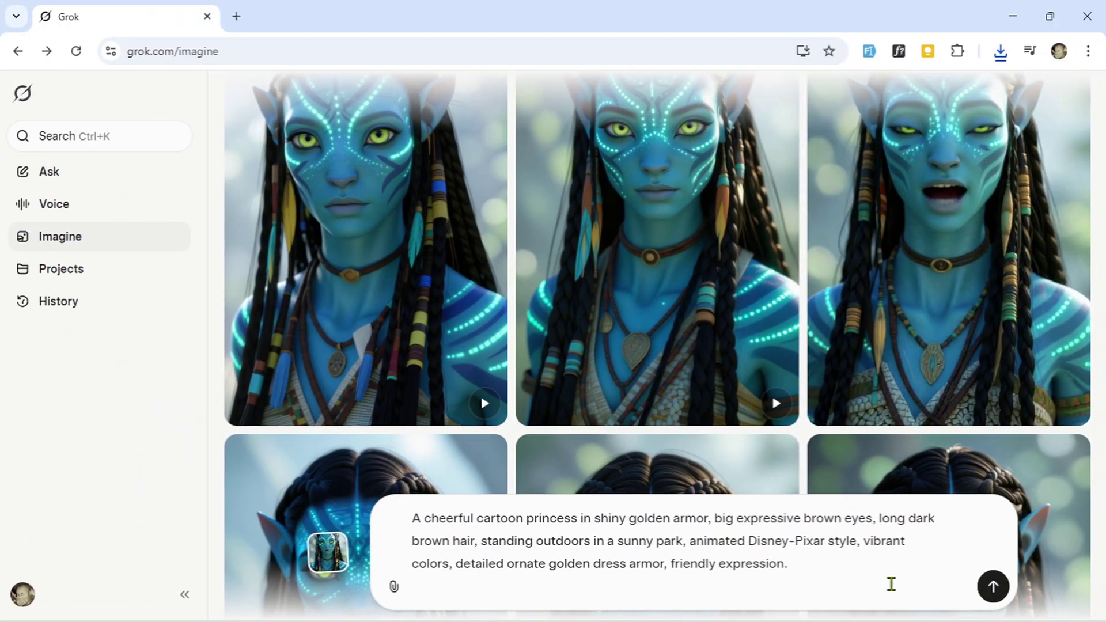
- Submit the golden-armor princess prompt and open the first generated princess image
click(992, 586)
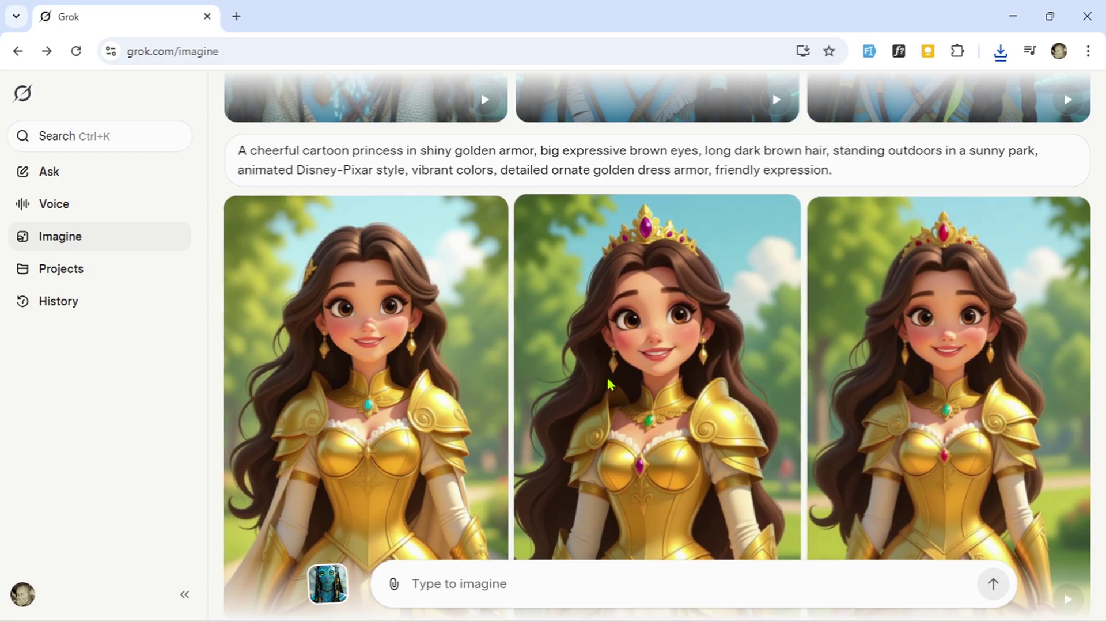
scroll(663, 317, down, 5)
scroll(624, 388, up, 2)
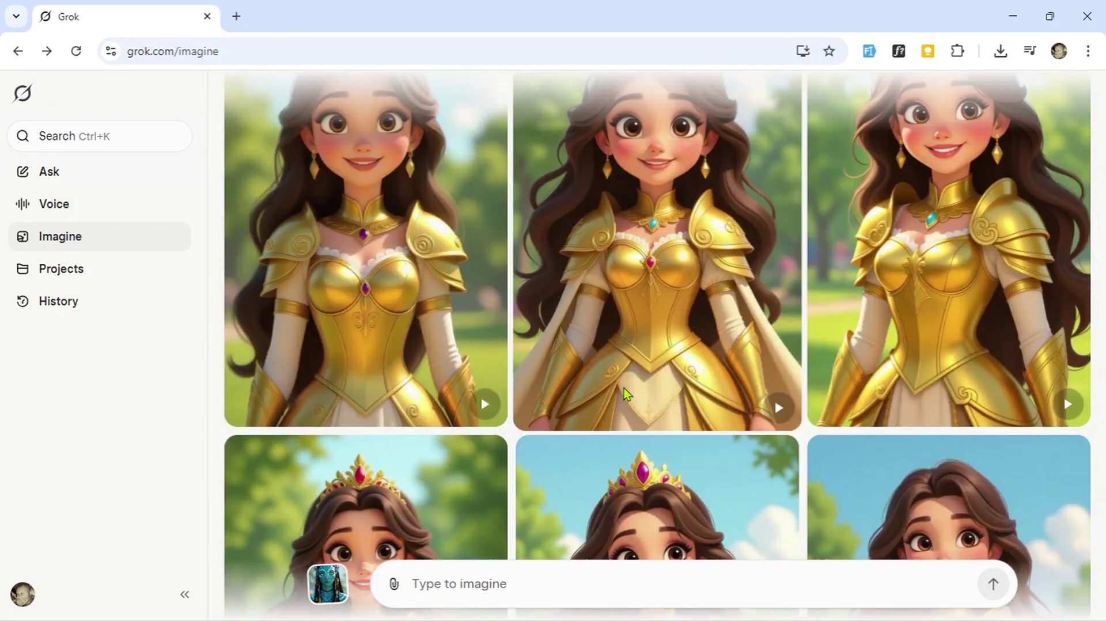
click(400, 245)
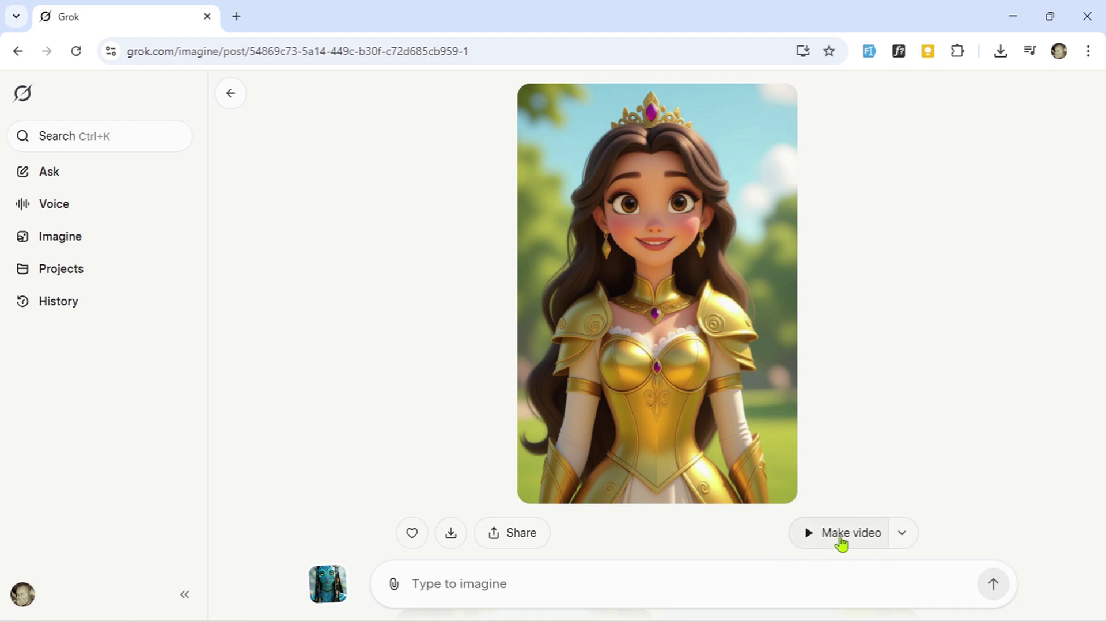
- Save the full-size princess image as a 323 KB PNG, then close its tab and go back
click(522, 533)
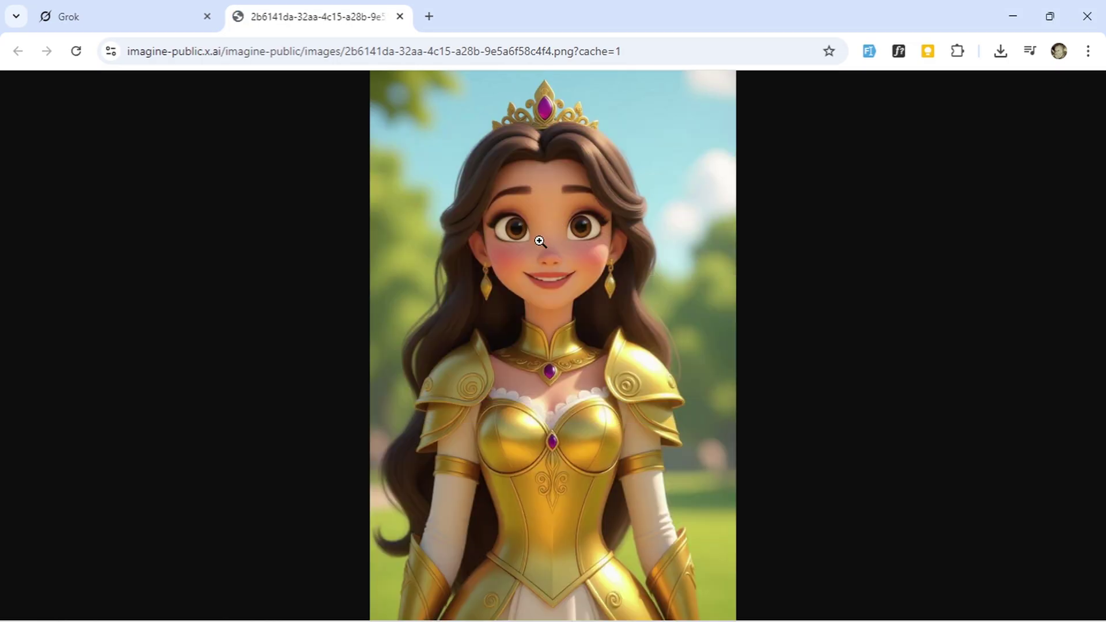
right_click(539, 241)
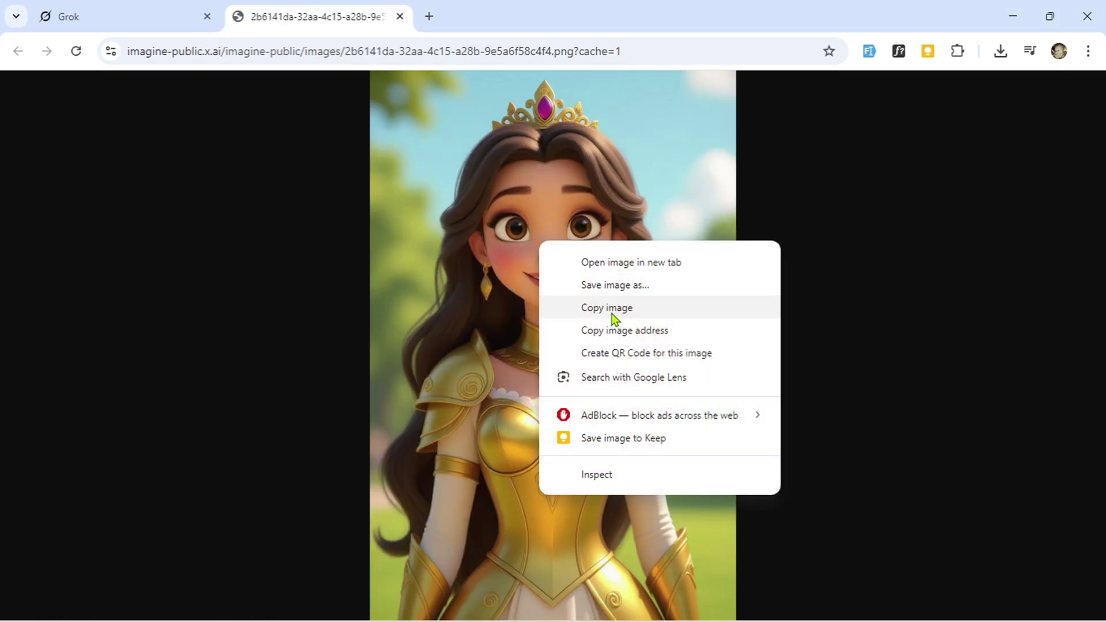
click(599, 284)
click(953, 600)
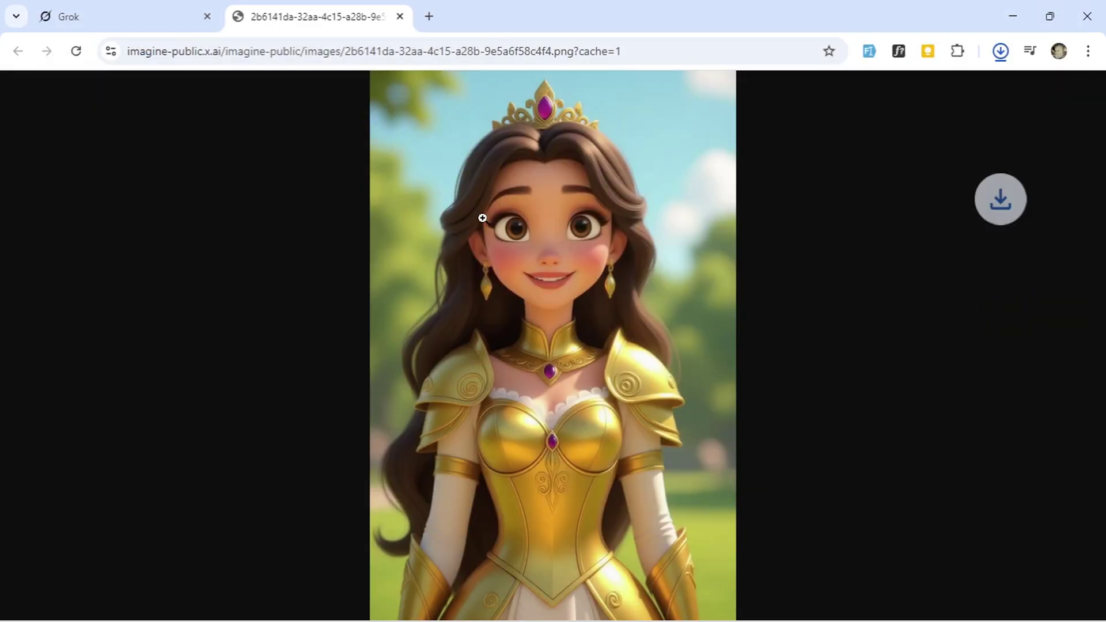
click(399, 16)
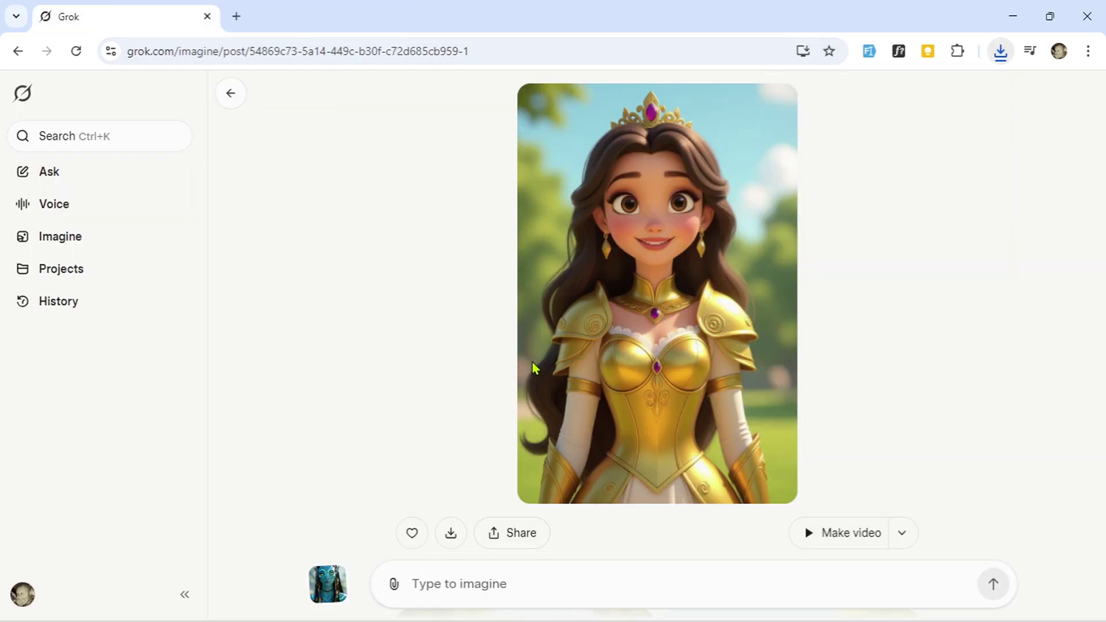
click(21, 53)
- Copy the White Porcelain Statue Girl prompt (paragraph 4) from Notepad
click(768, 603)
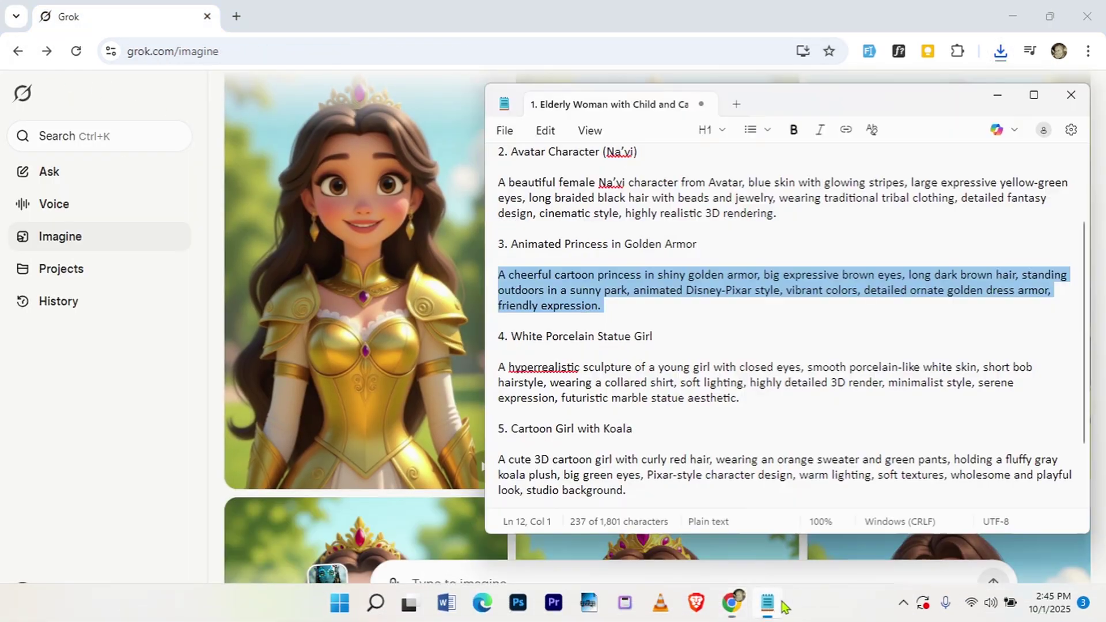
scroll(807, 339, down, 2)
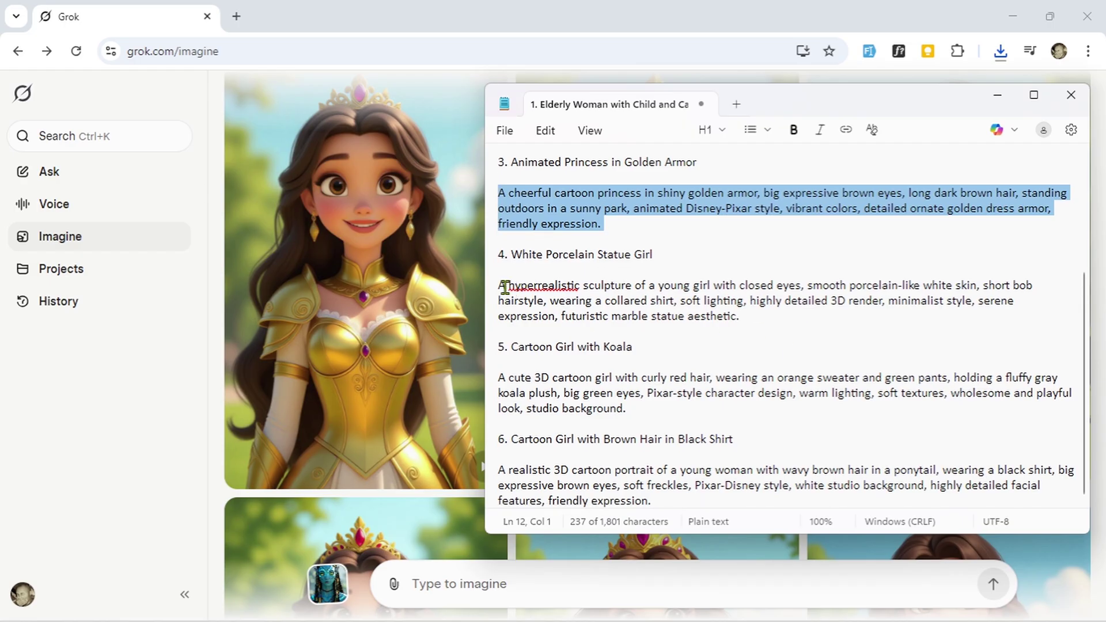
drag(504, 286, 744, 314)
right_click(662, 315)
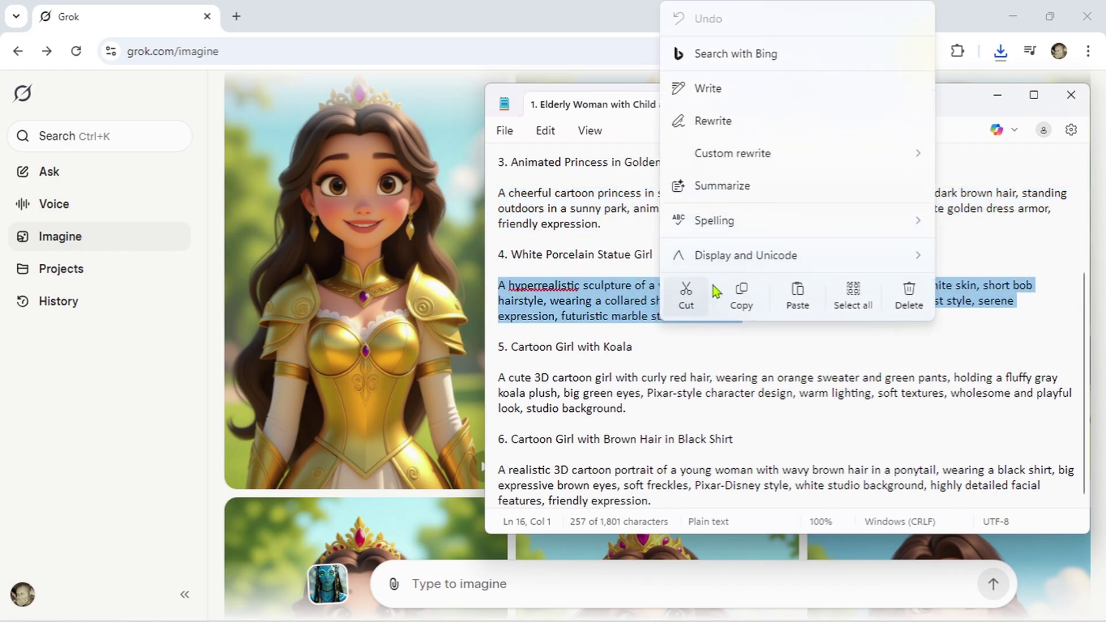
click(740, 296)
- Paste the porcelain statue prompt into Grok's 'Type to imagine' box
click(473, 597)
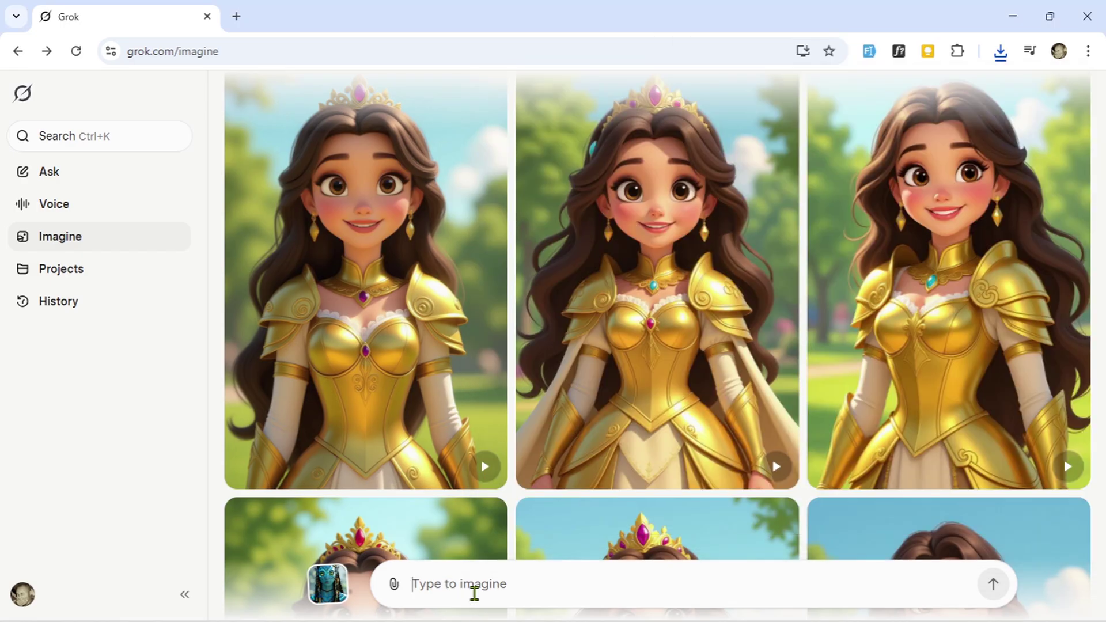
right_click(474, 592)
click(542, 351)
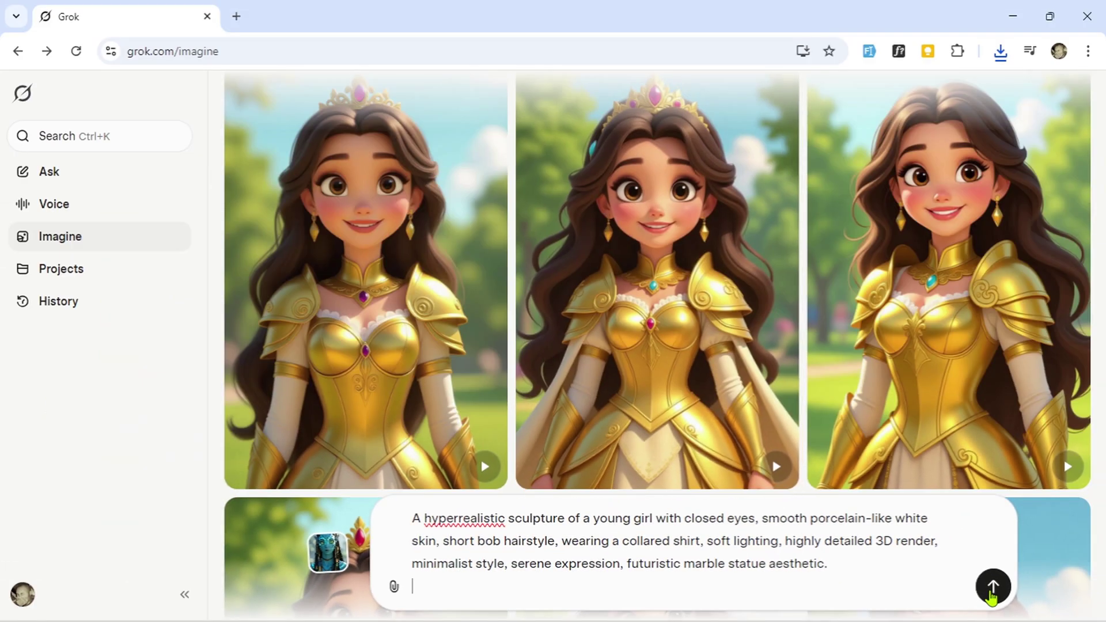
- Send the porcelain statue prompt, browse the sculpture portraits, and open the white-haired one
click(997, 472)
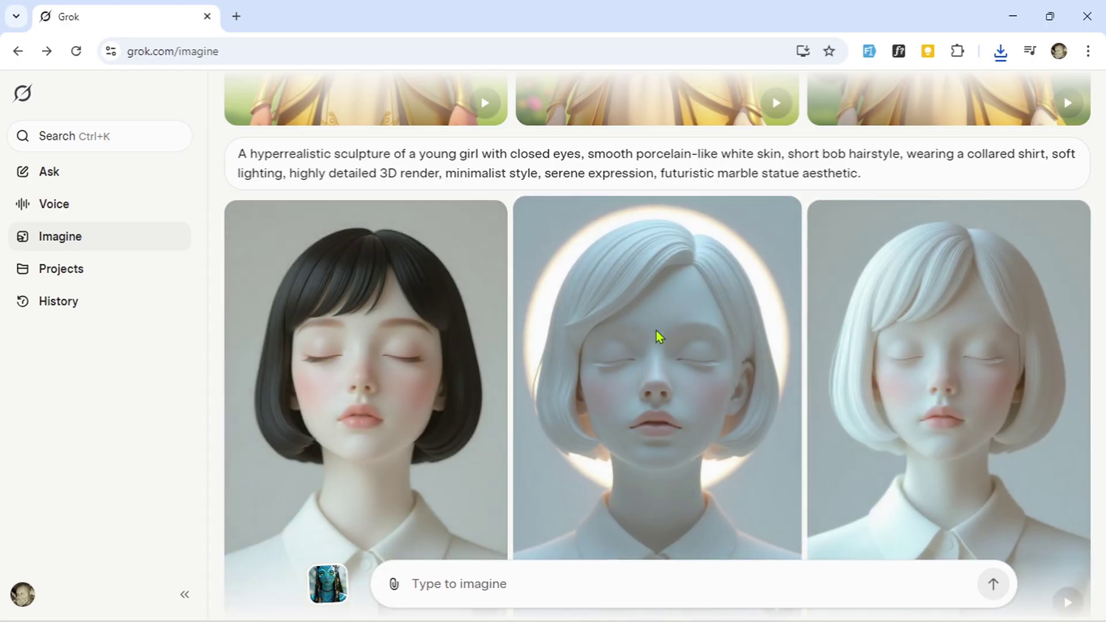
scroll(659, 353, down, 15)
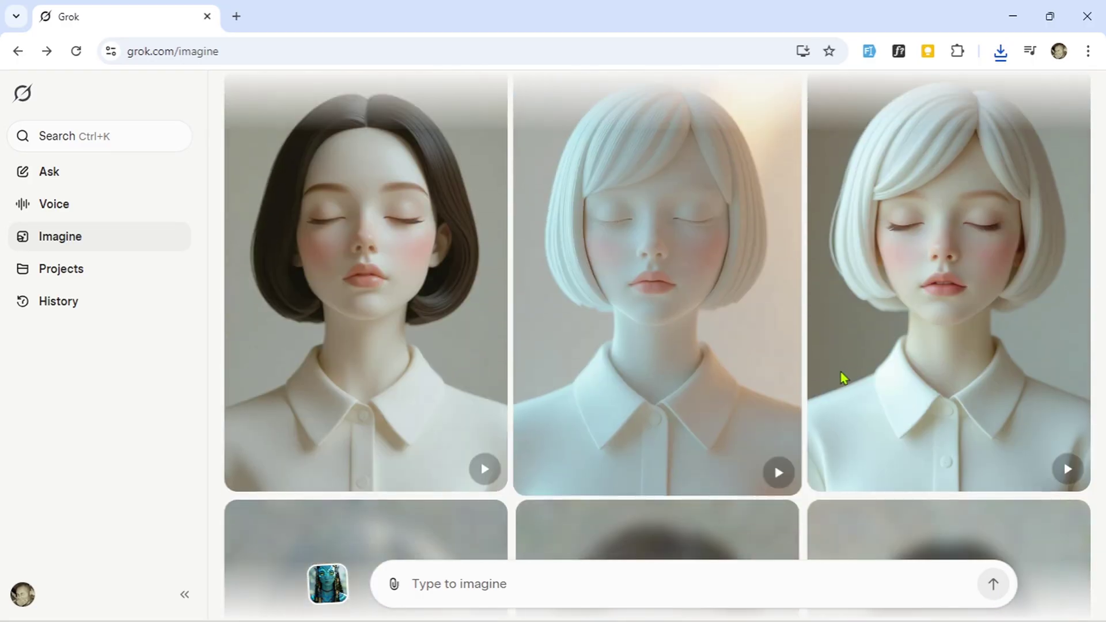
scroll(710, 376, down, 10)
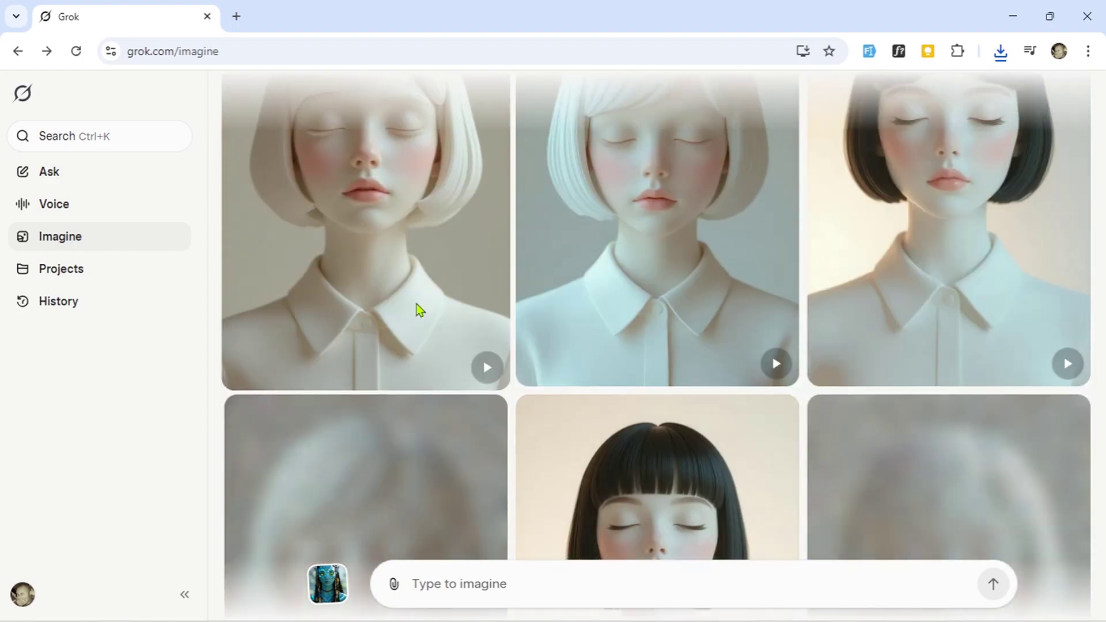
scroll(417, 305, down, 10)
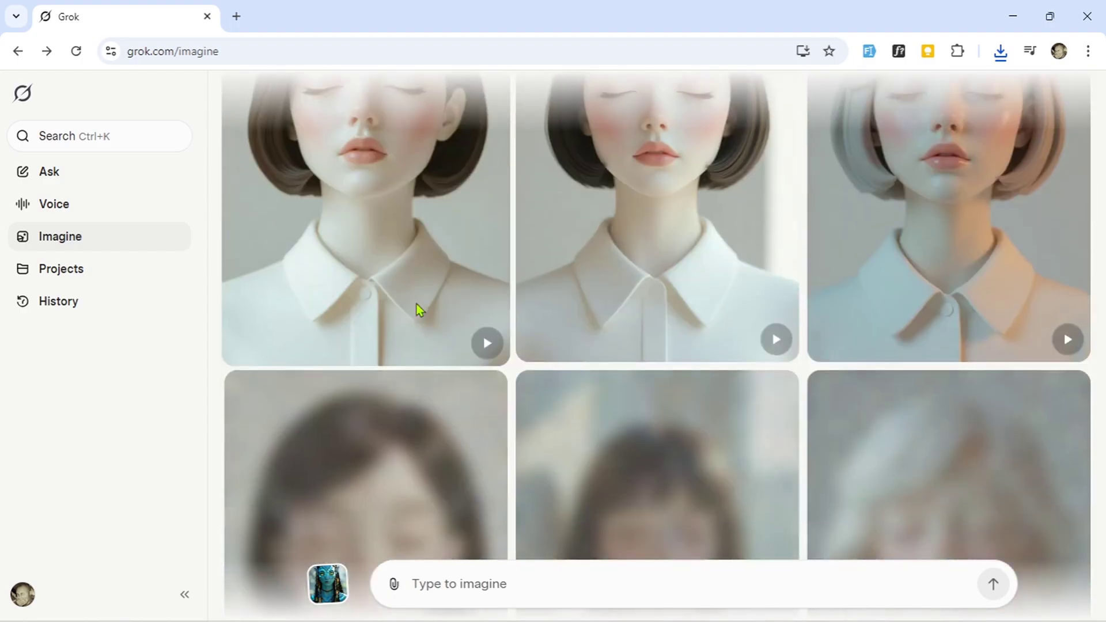
scroll(416, 305, down, 8)
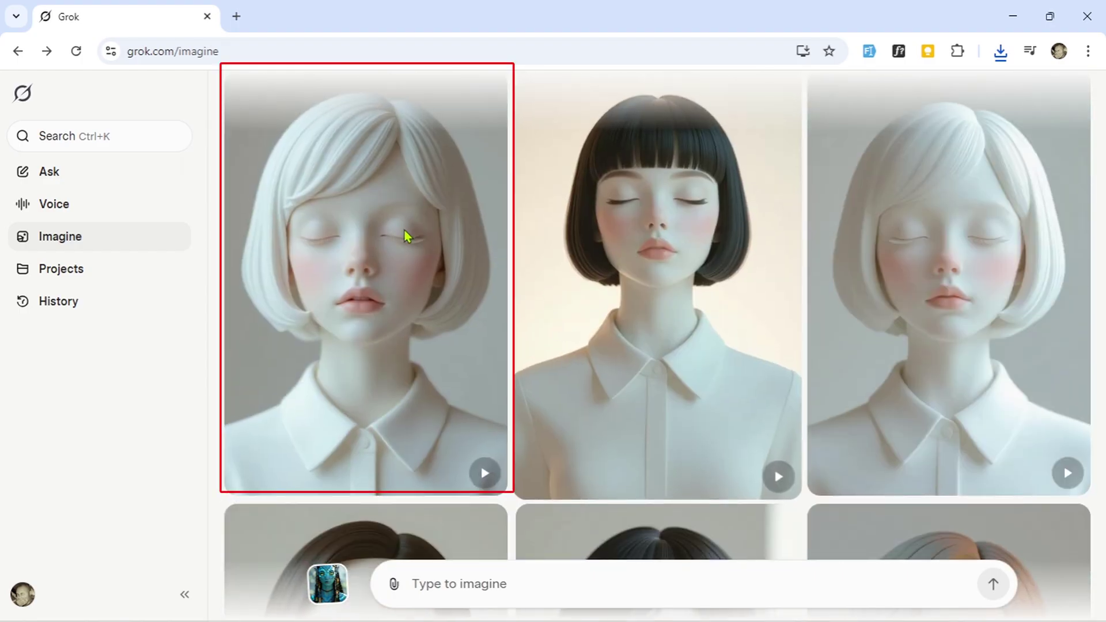
click(400, 297)
- Choose Speech for the white-haired statue image and turn its sound on
mouse_move(881, 540)
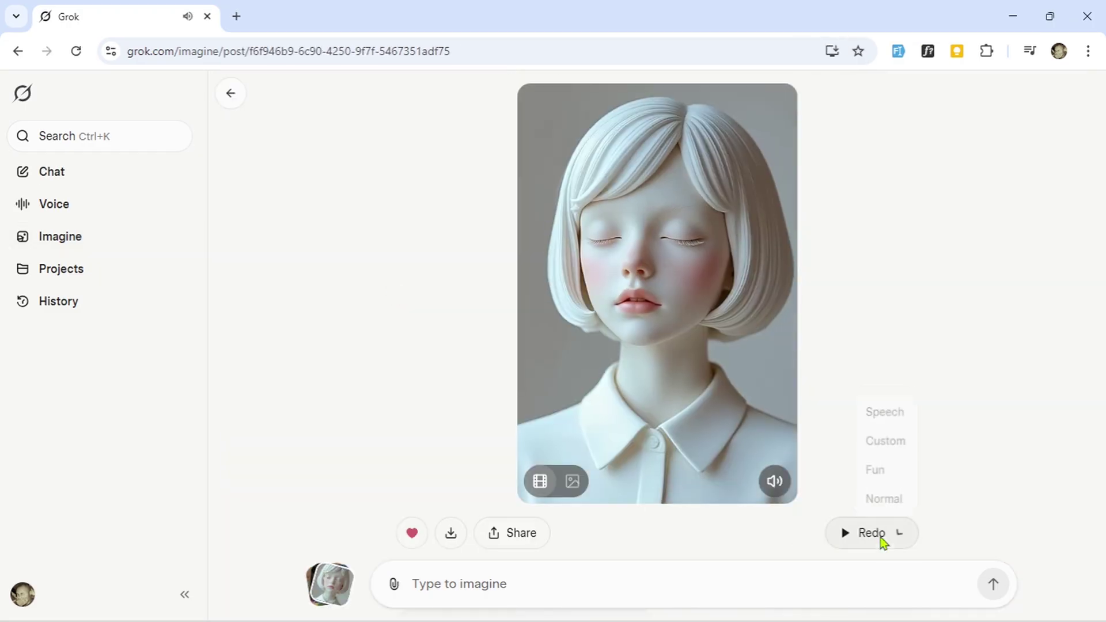
click(884, 404)
scroll(586, 538, down, 3)
click(742, 339)
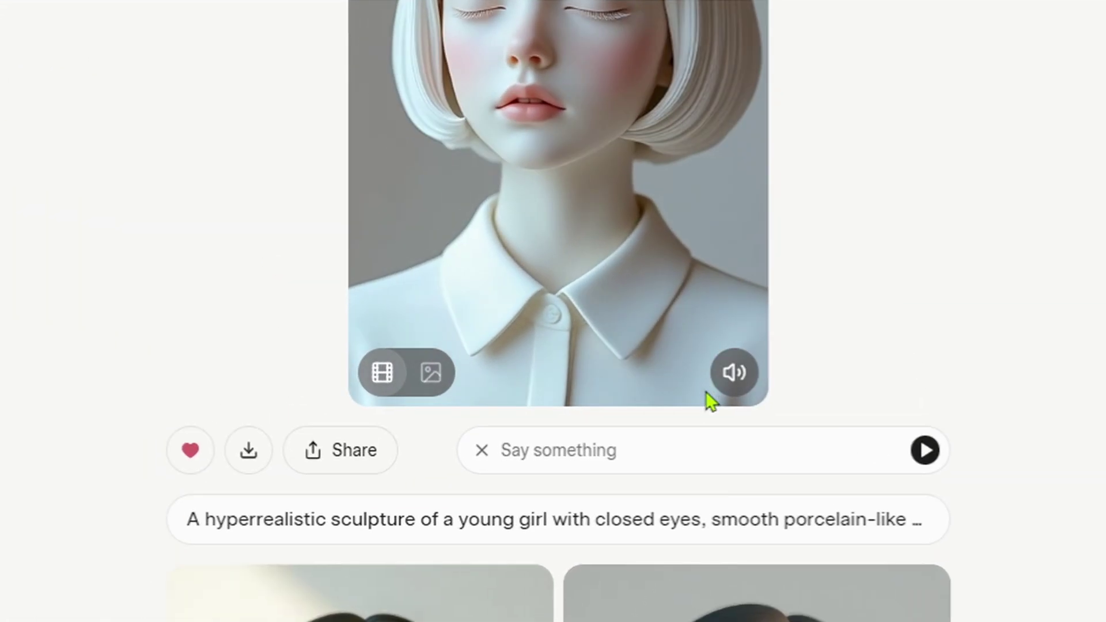
- Have her say 'hello guys, it is so good to create an image of video like this using GROK…', then show the still
text(hello)
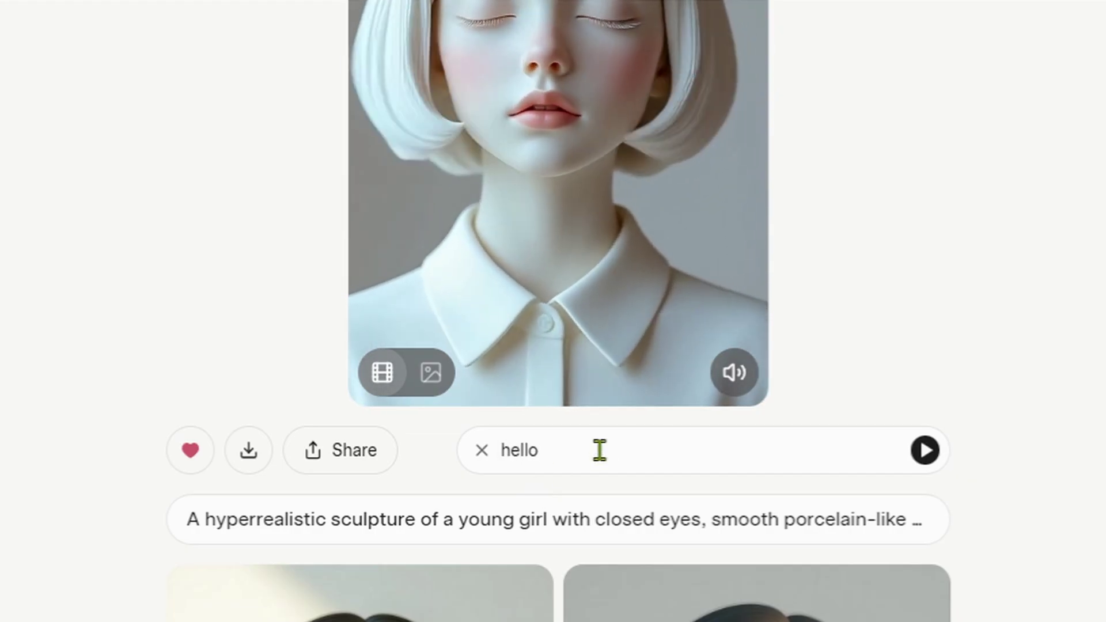
text( guys, it is so good to create an image)
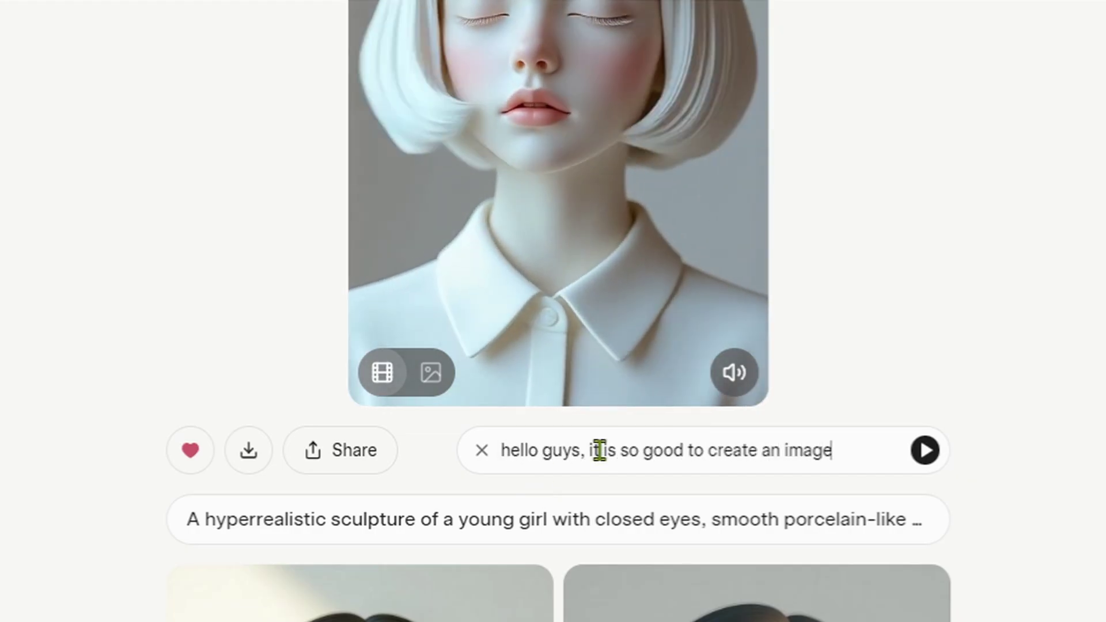
text( of video like this using GROK. I hope yo)
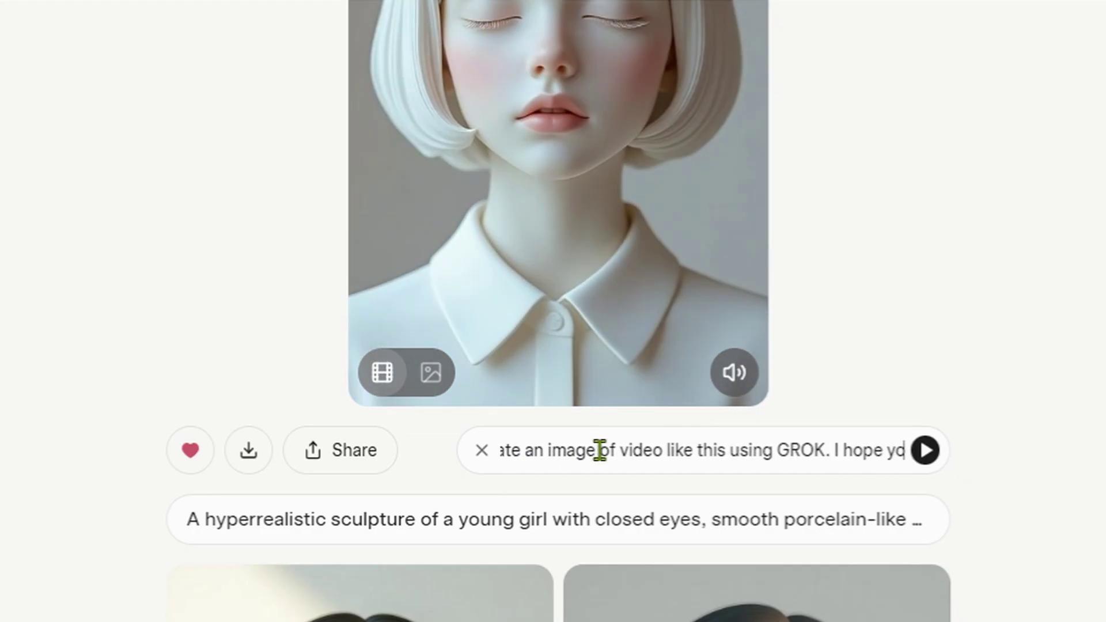
text(u will love it. Thanks!)
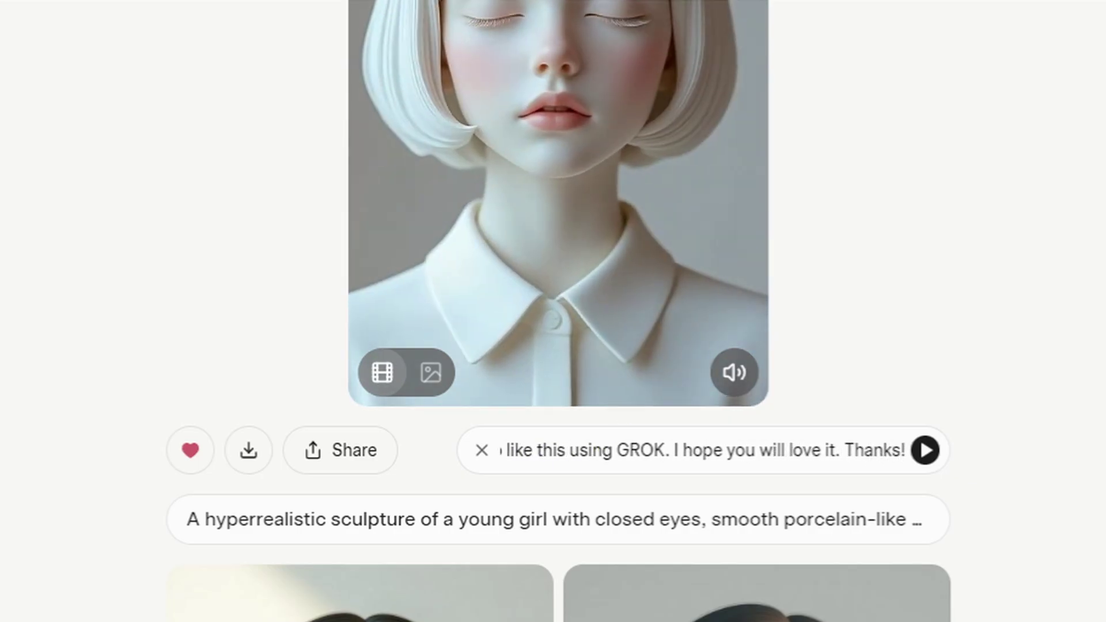
click(925, 449)
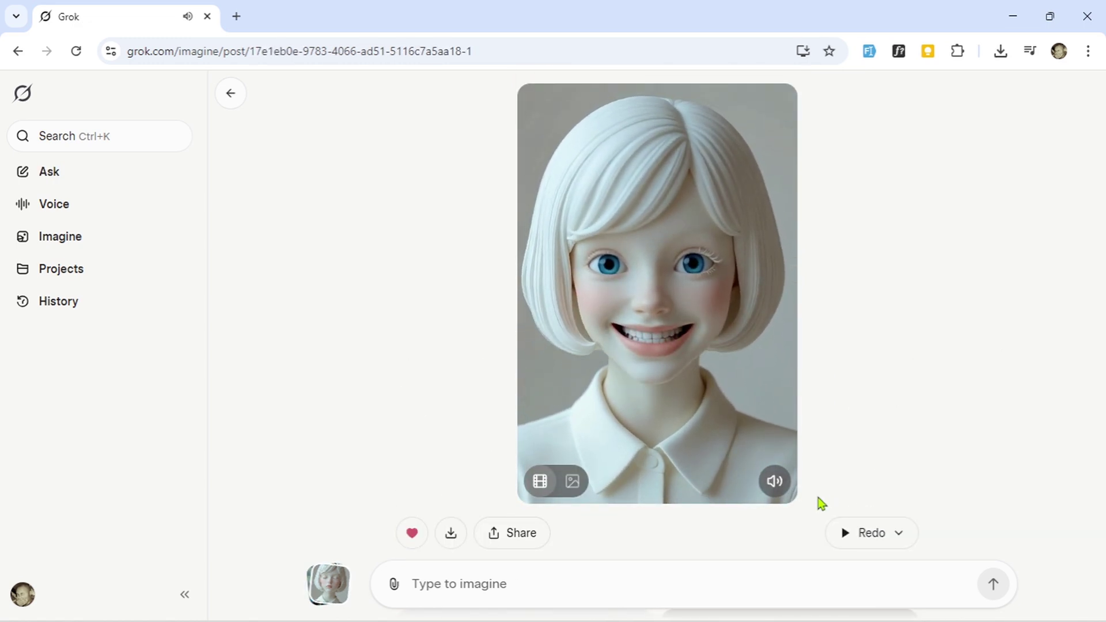
click(577, 490)
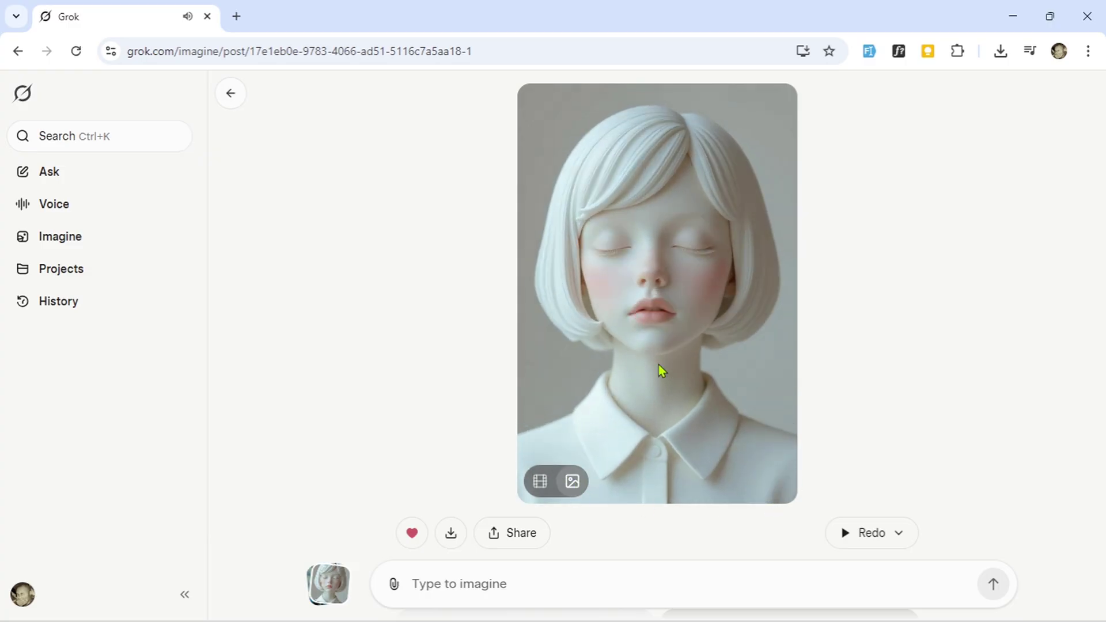
- Return to the image grid and copy the koala girl prompt from Notepad
click(231, 93)
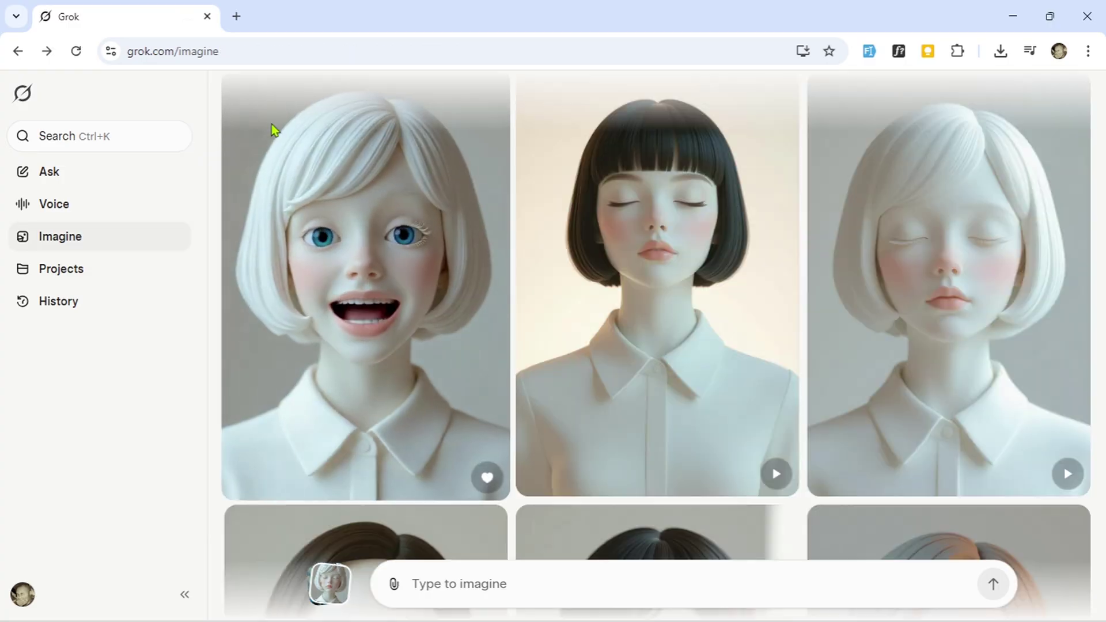
click(772, 610)
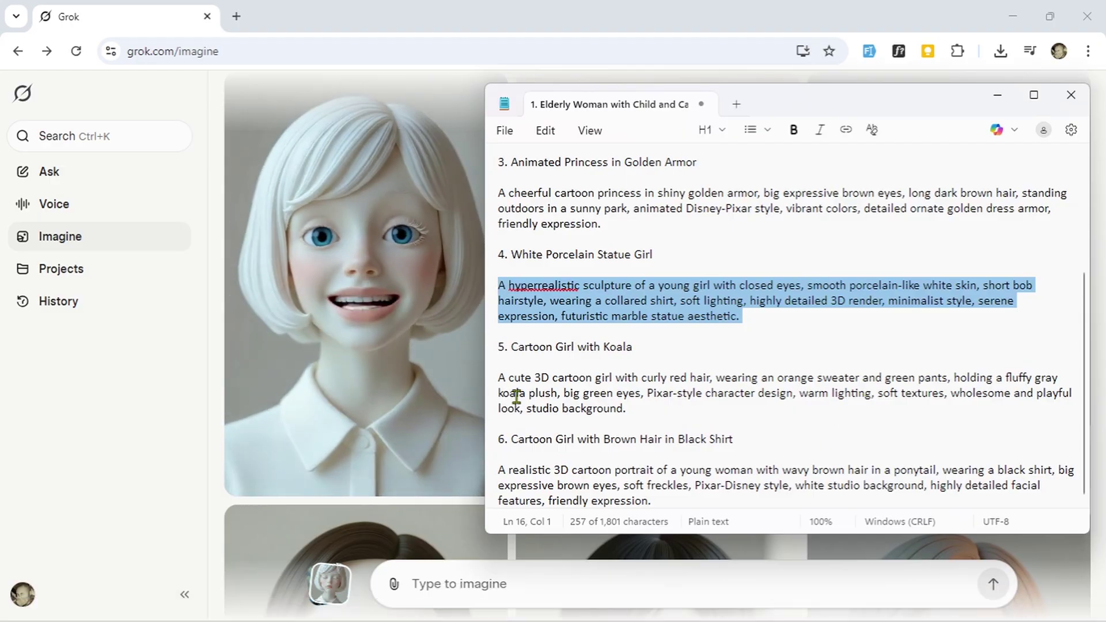
drag(498, 378, 538, 383)
triple_click(538, 382)
right_click(595, 395)
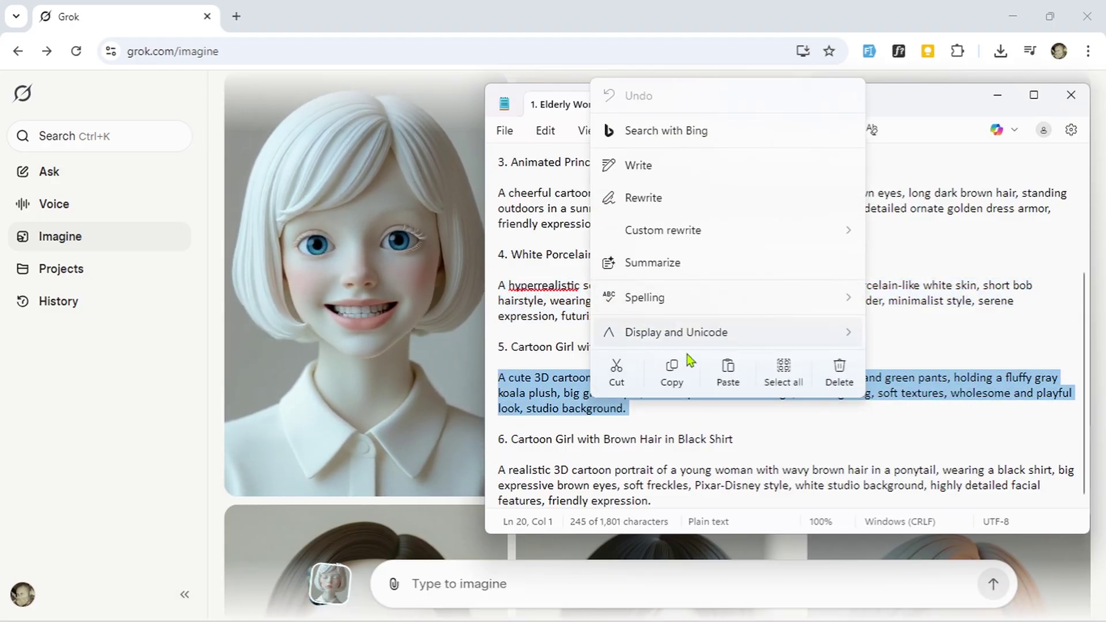
click(673, 375)
- Paste the koala girl prompt into Grok's imagine box
click(487, 584)
right_click(487, 584)
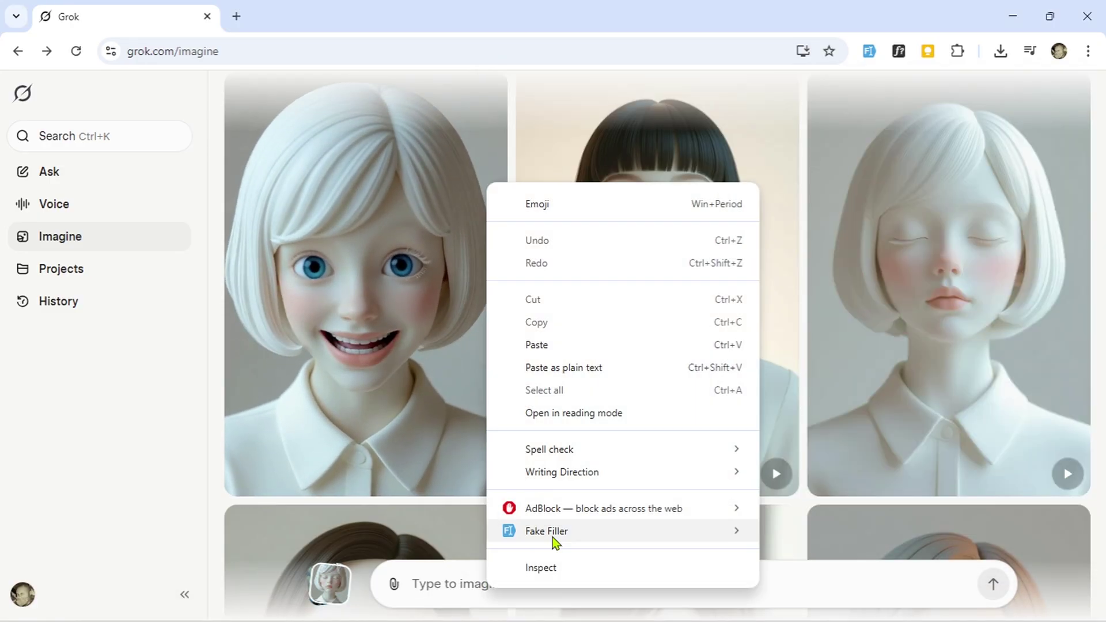
click(580, 344)
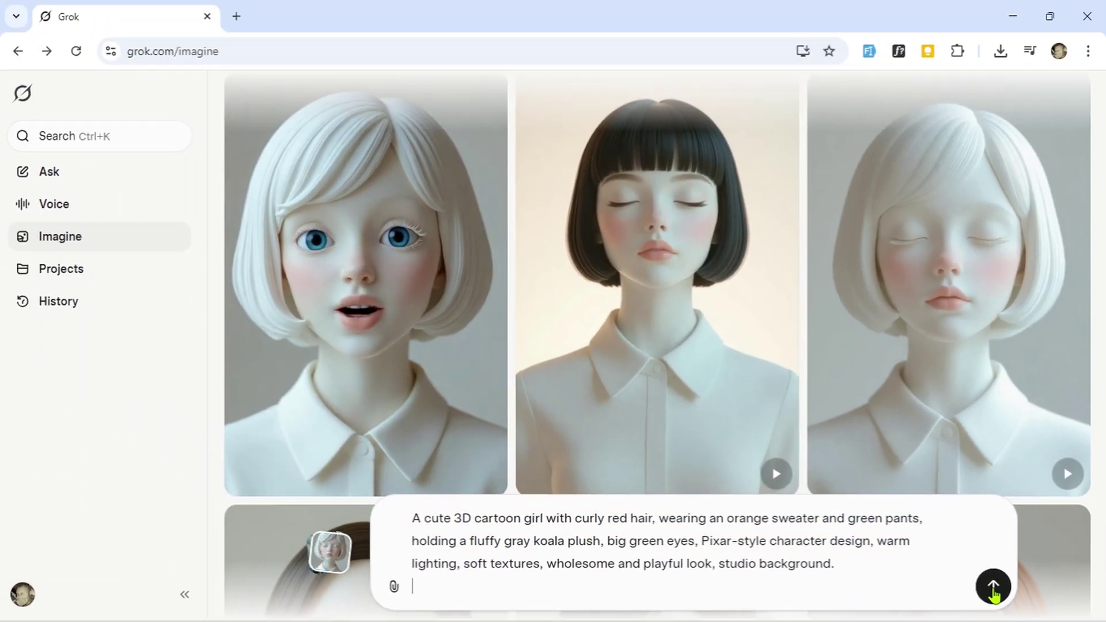
- Submit the koala girl prompt, browse the results, and open the middle koala-girl image
click(994, 586)
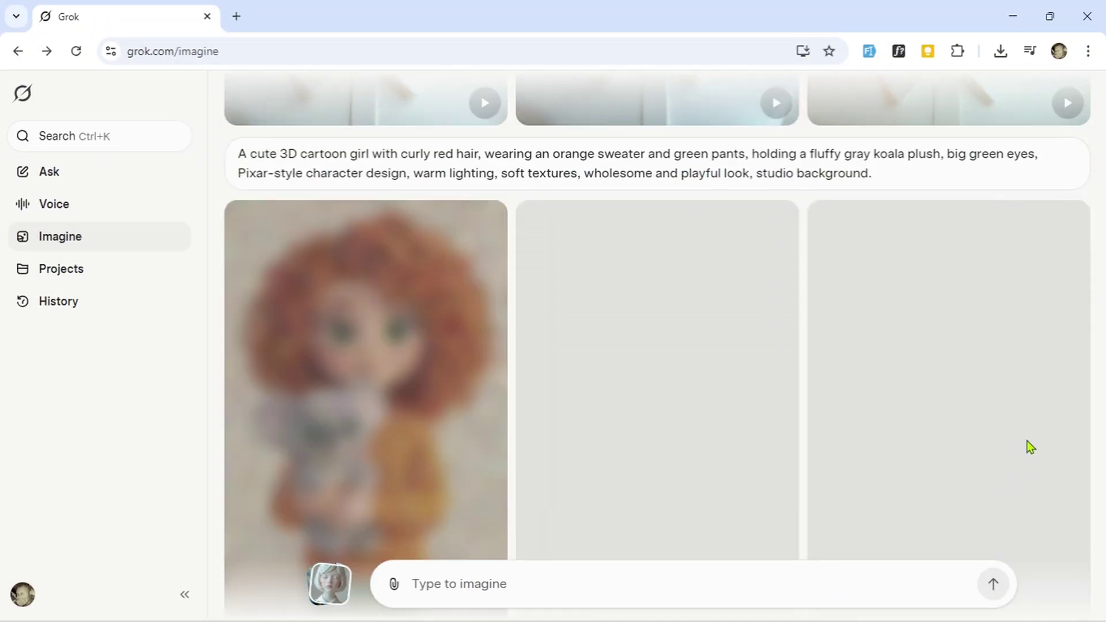
scroll(1027, 441, down, 7)
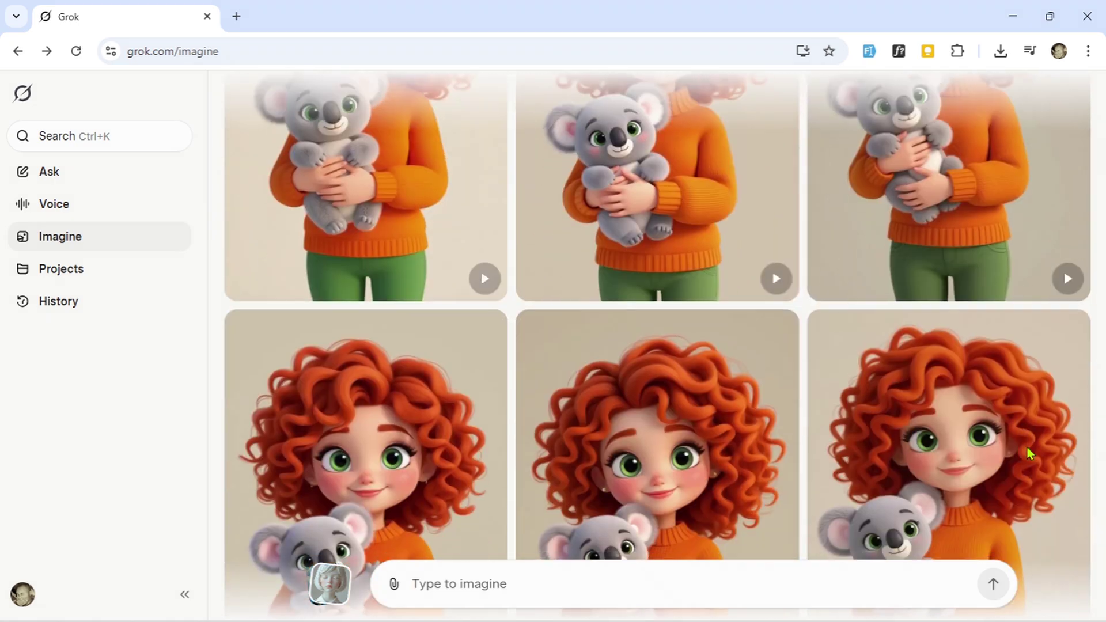
scroll(1027, 448, down, 5)
scroll(1027, 447, down, 9)
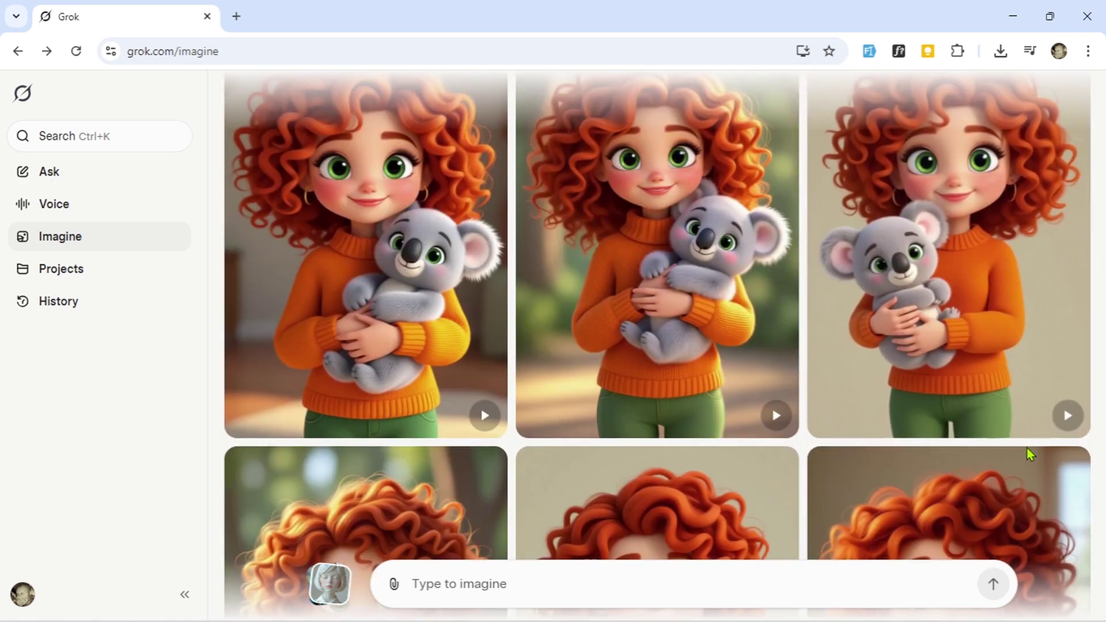
scroll(1028, 448, down, 7)
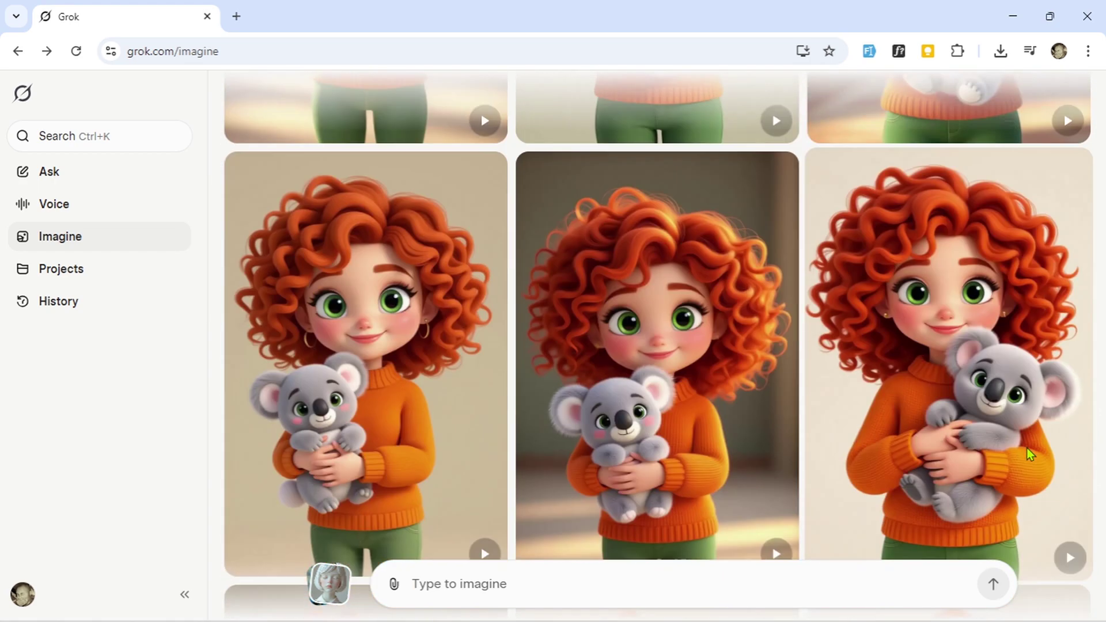
click(680, 311)
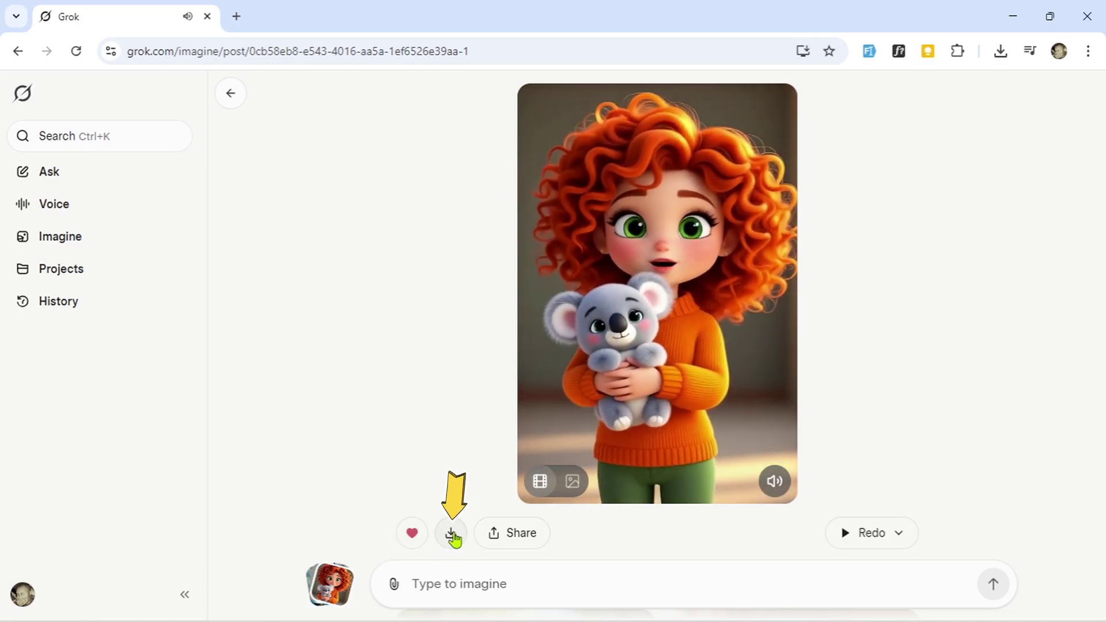
- Download the koala girl's animated video and play the mp4 in VLC, then close it
click(451, 533)
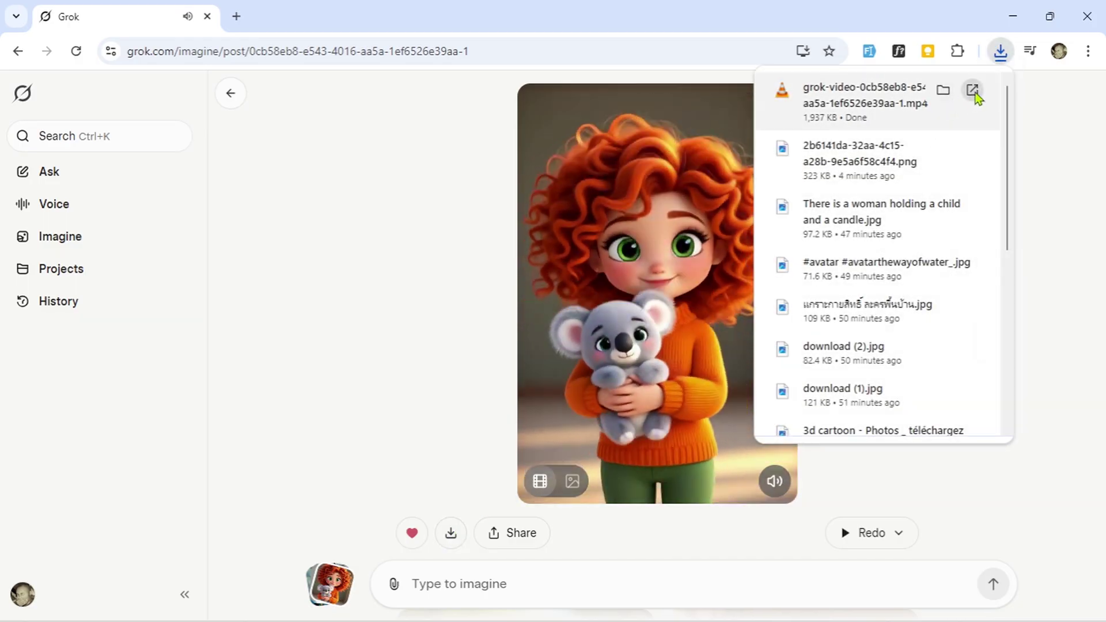
click(972, 89)
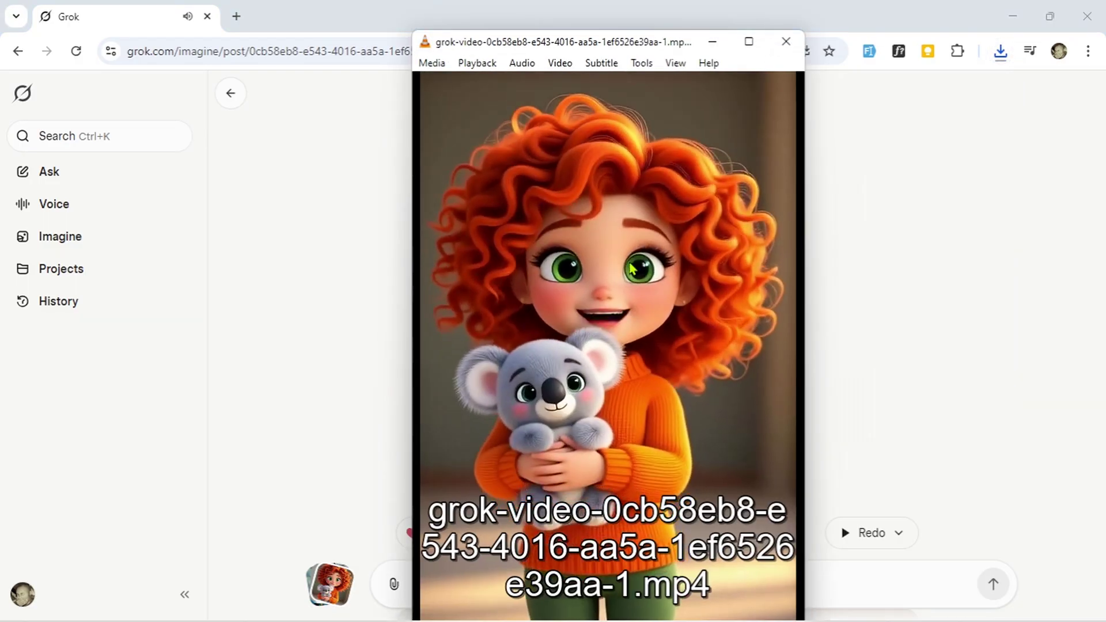
drag(575, 45, 497, 21)
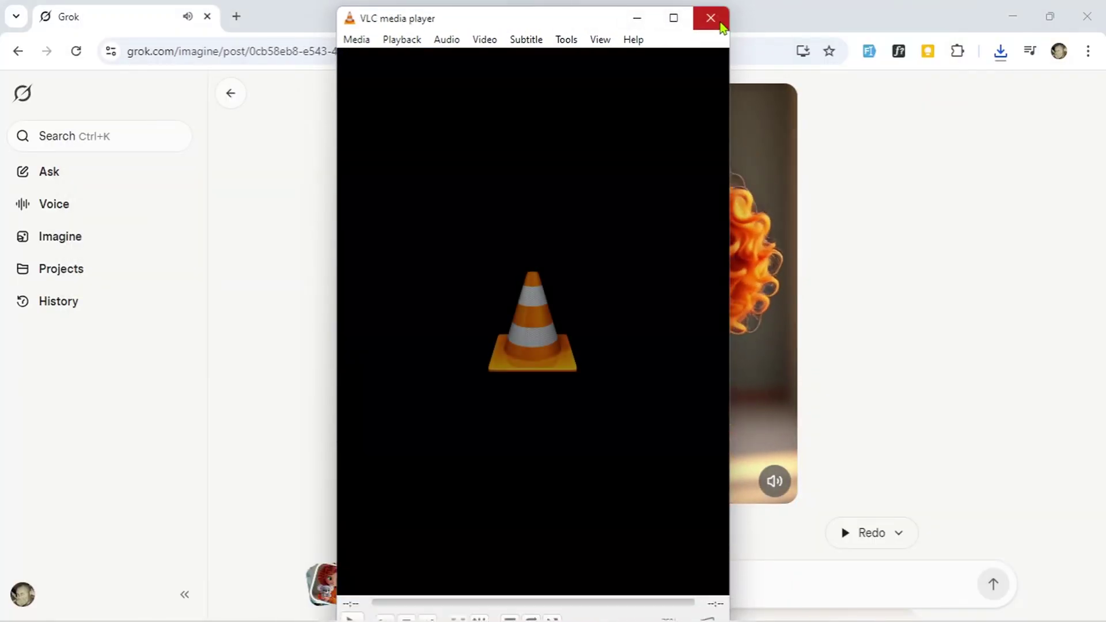
click(720, 25)
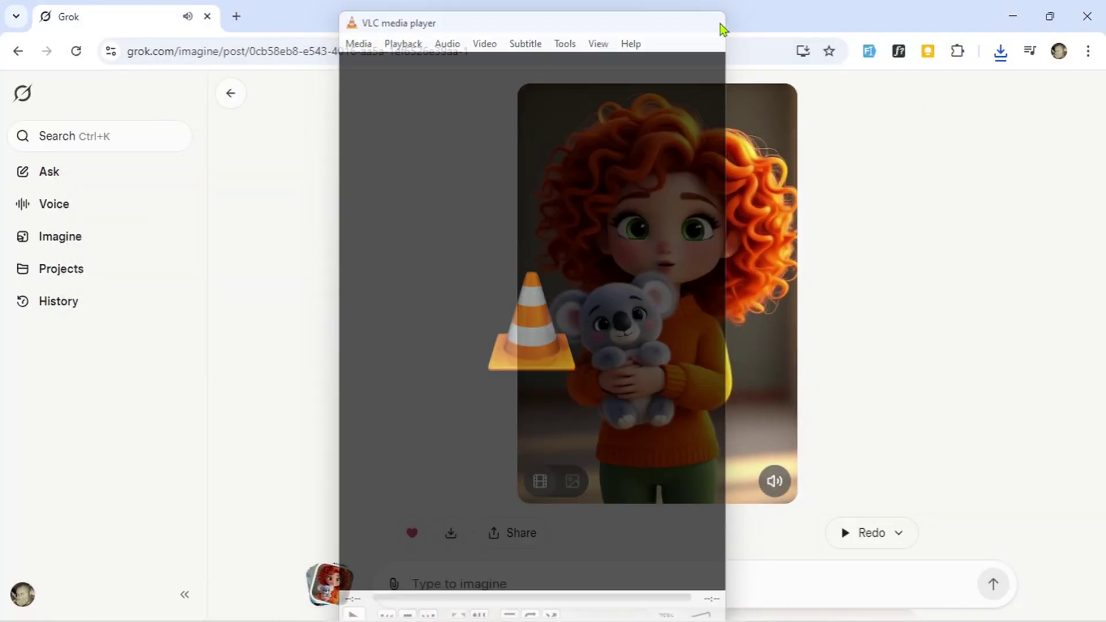
- Save the koala girl's full-size still image as a 315 KB PNG and close its tab
click(574, 482)
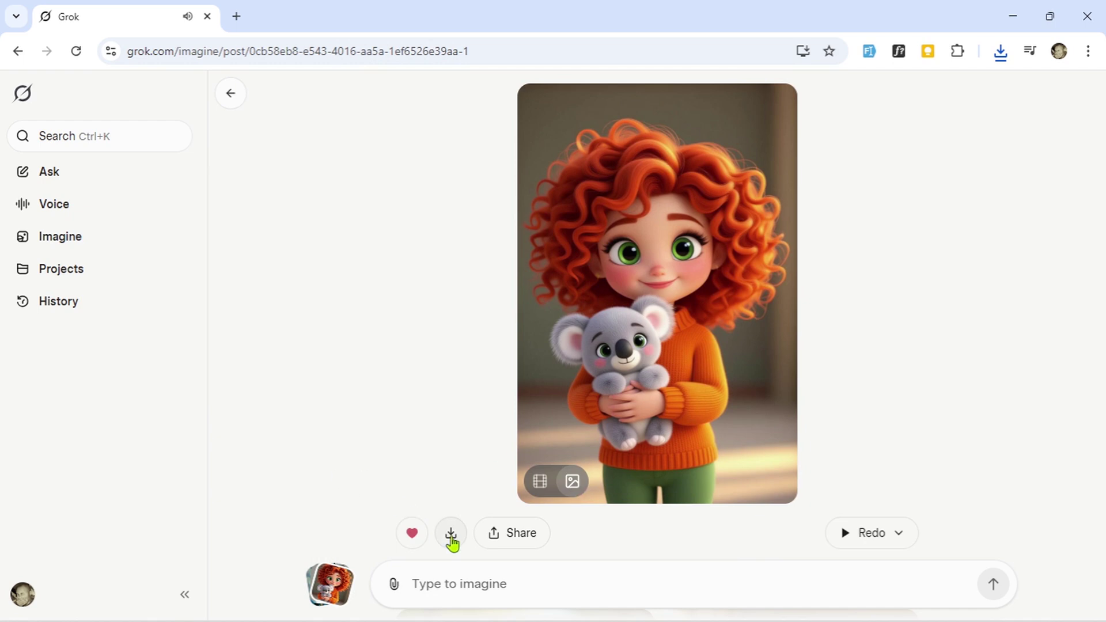
click(495, 531)
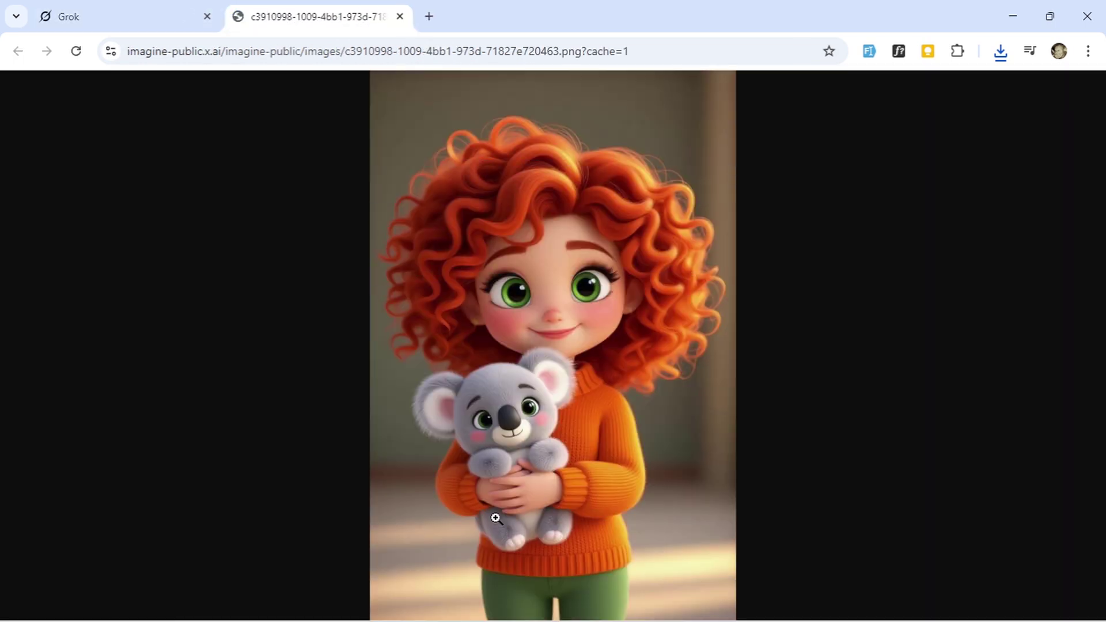
right_click(503, 186)
click(543, 229)
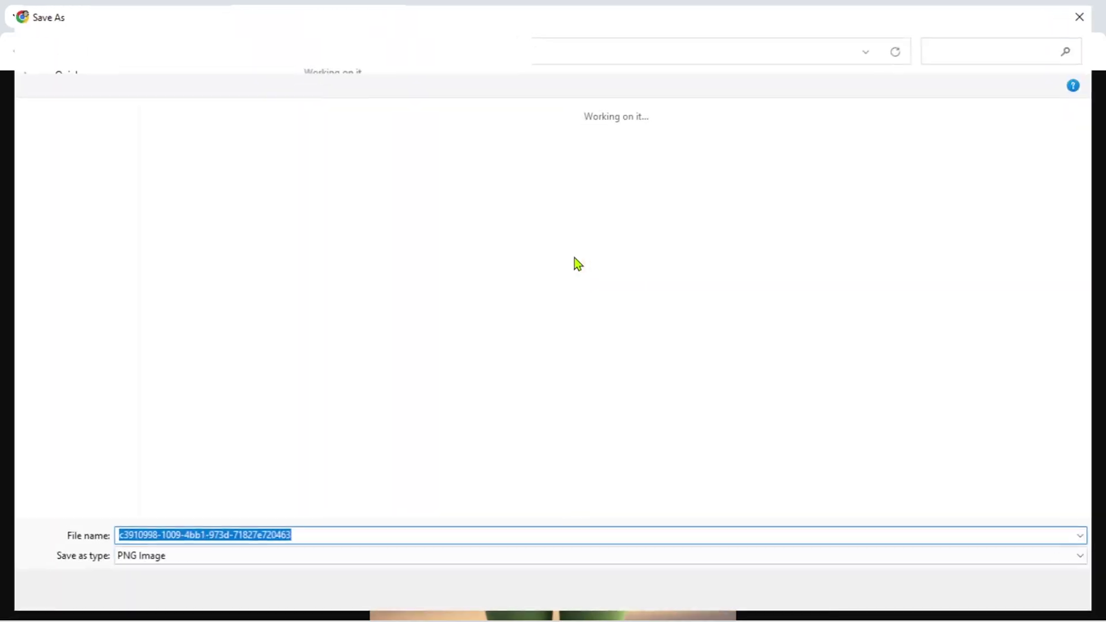
click(967, 597)
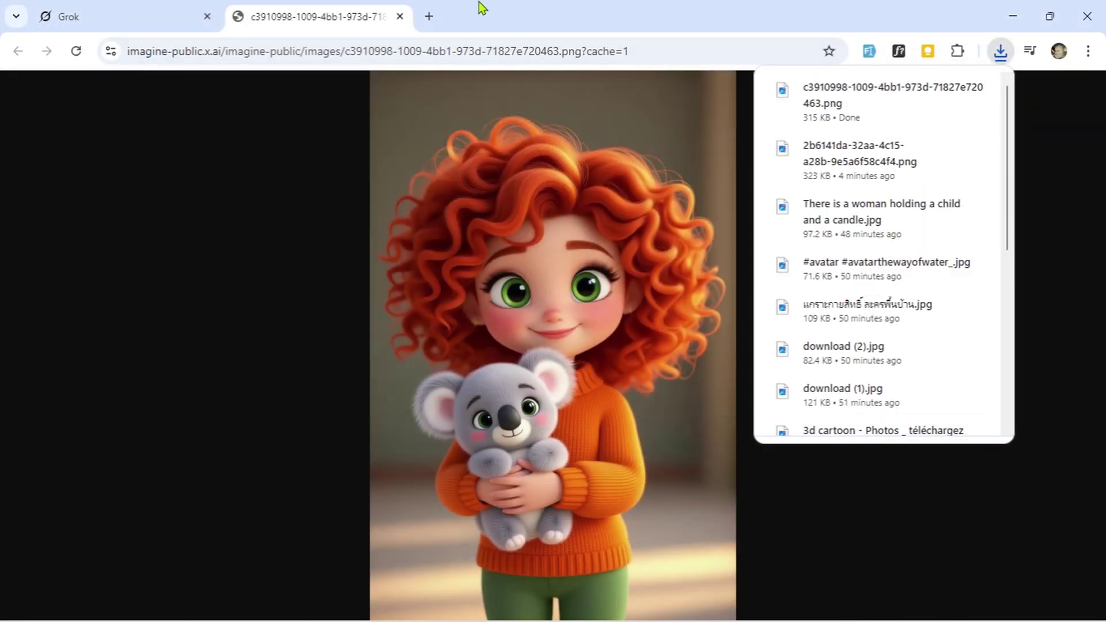
click(400, 17)
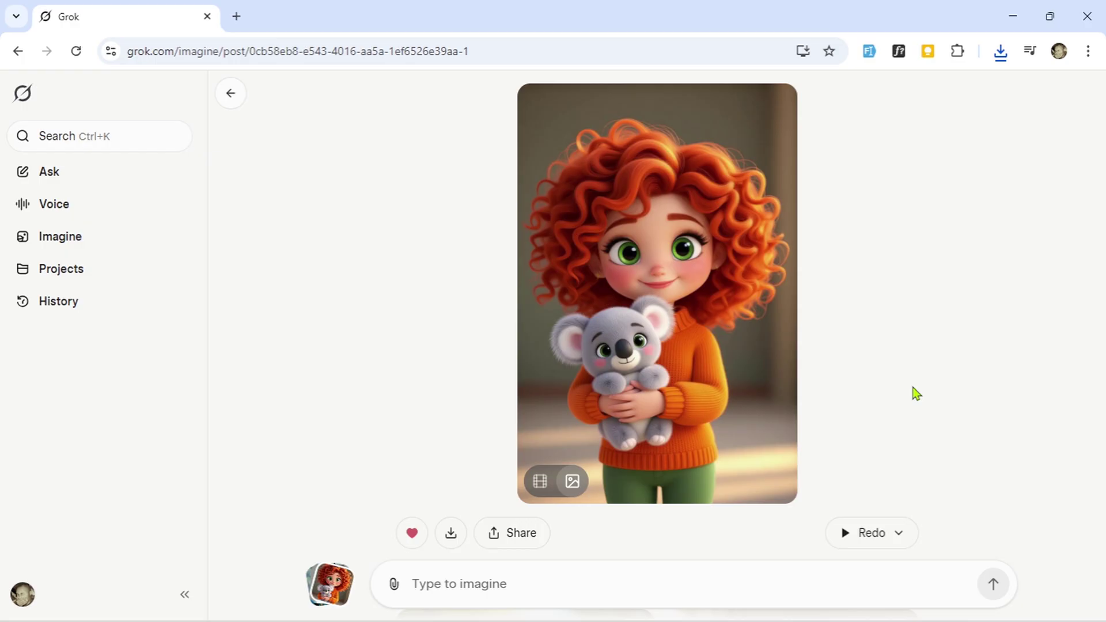
- Visit the Imagine gallery, then load grok.com in a new tab and open the Favorites collection
click(21, 95)
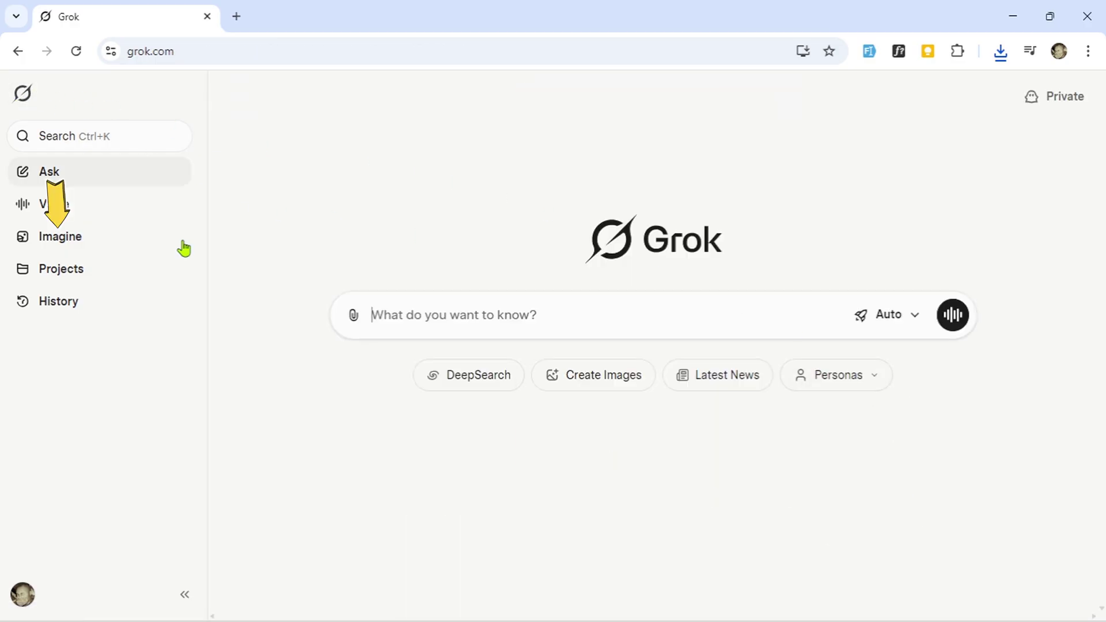
click(44, 240)
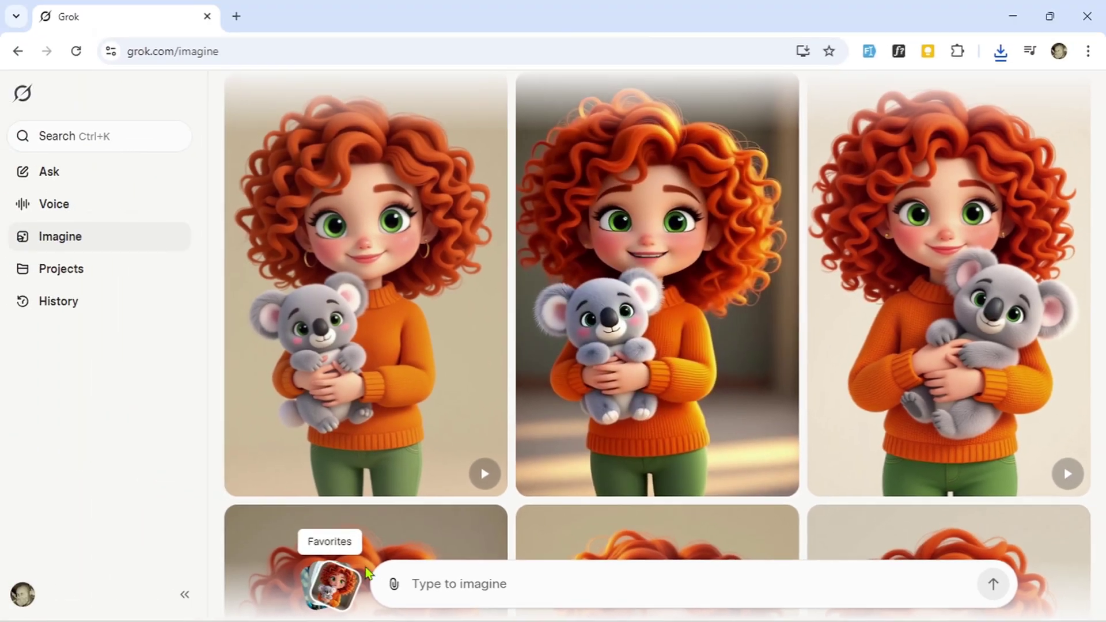
key(ctrl+t)
text(grok.com)
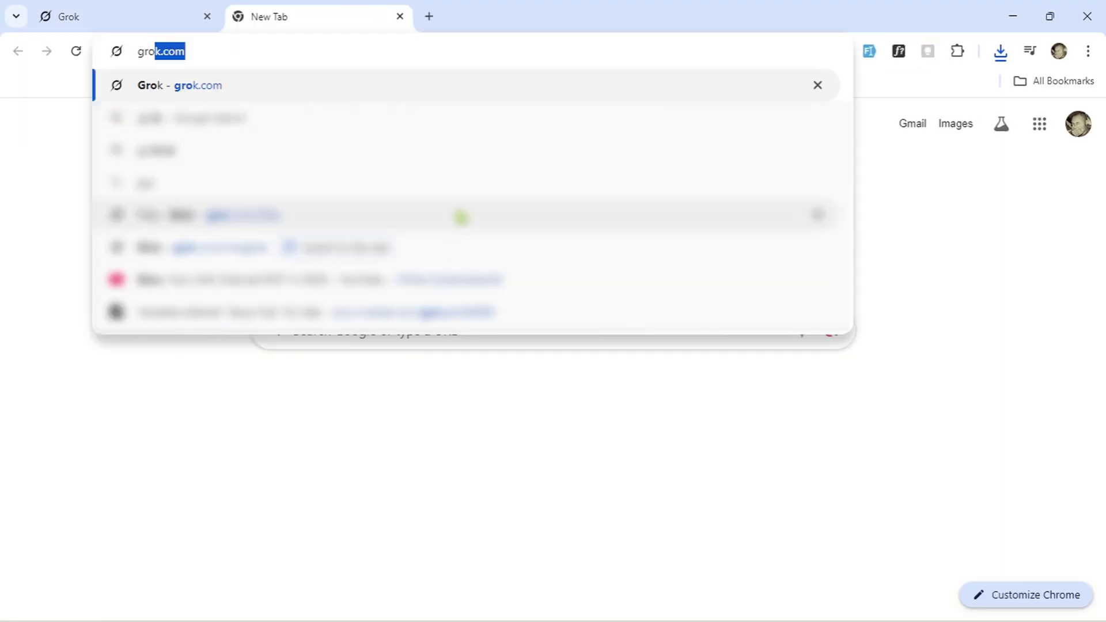
key(Return)
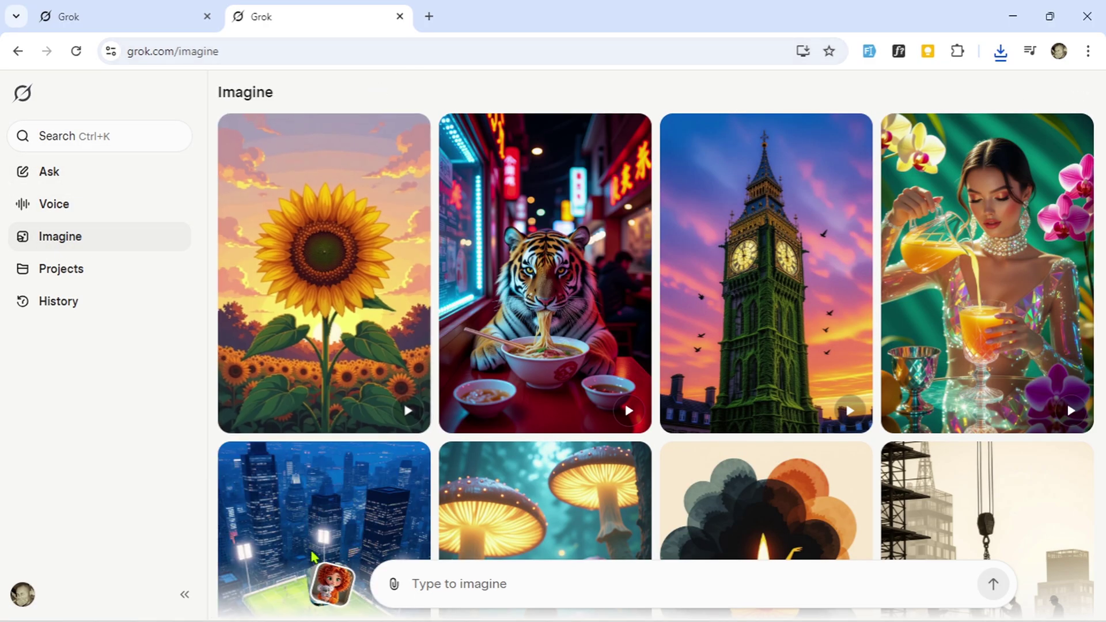
click(331, 582)
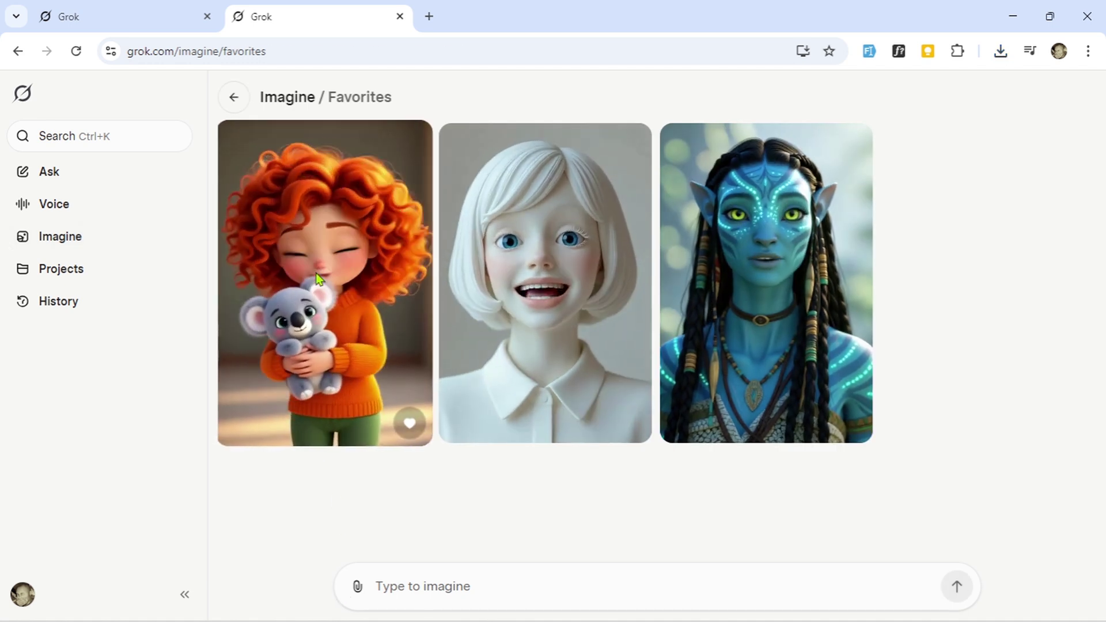
- Review the red-haired girl favourite's variations, then return to the Favorites list
click(319, 278)
scroll(1093, 439, down, 8)
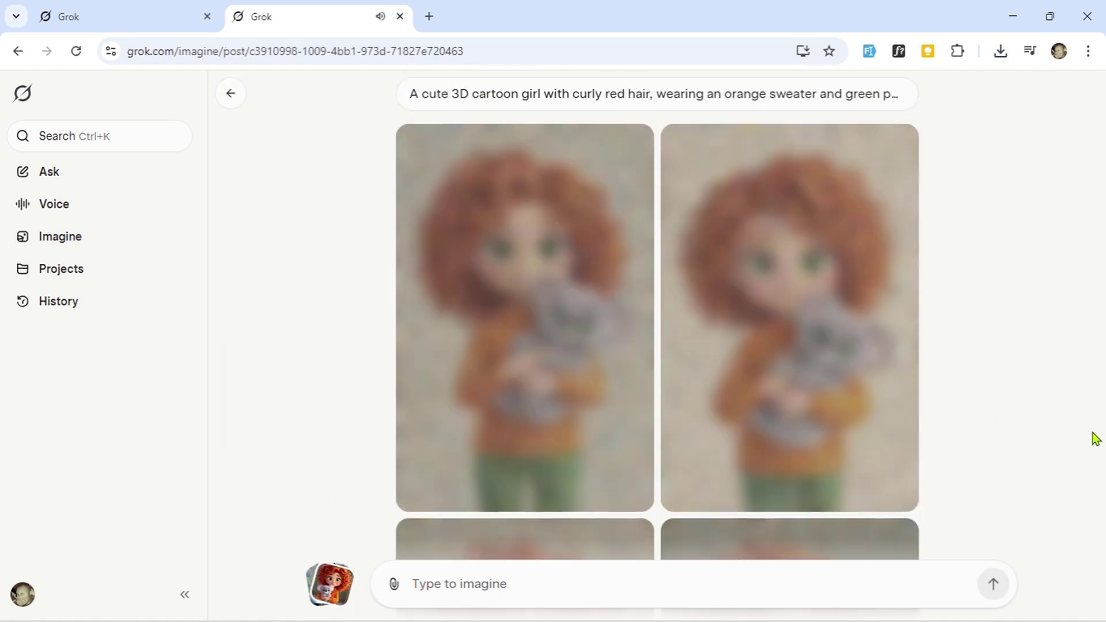
scroll(587, 300, down, 6)
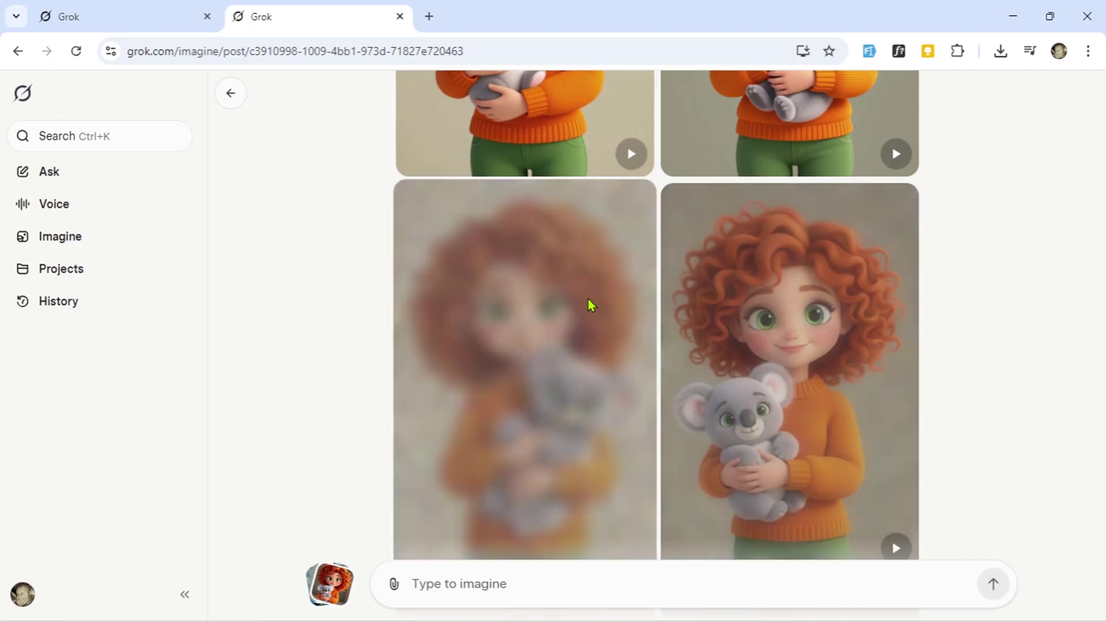
scroll(589, 299, up, 10)
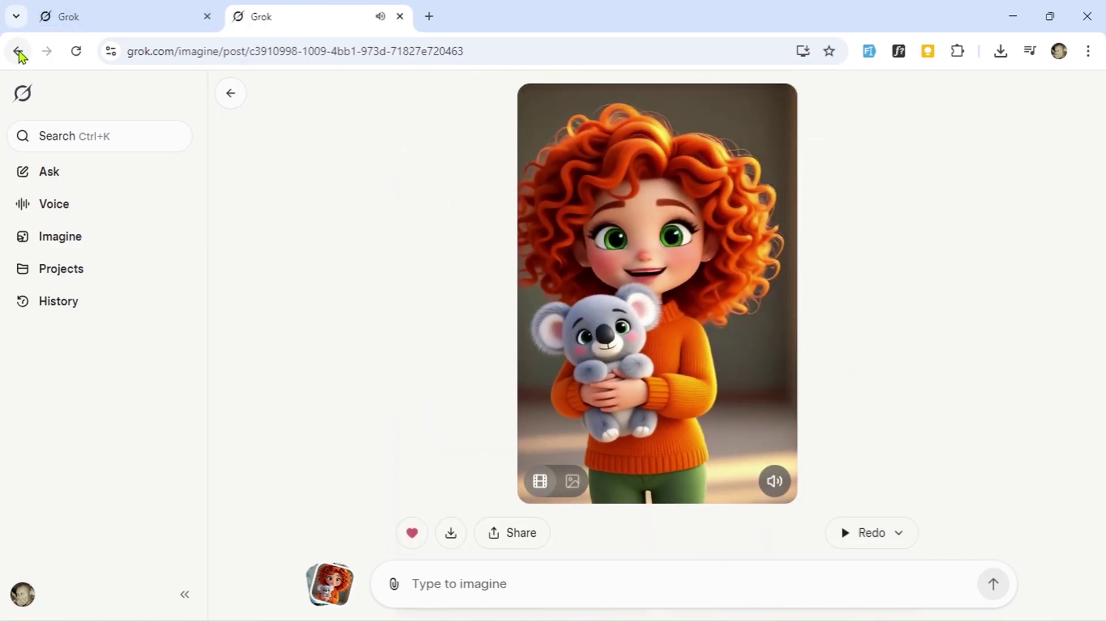
click(230, 93)
- Open the white-haired porcelain sculpture favourite and browse its grid of variations
click(580, 255)
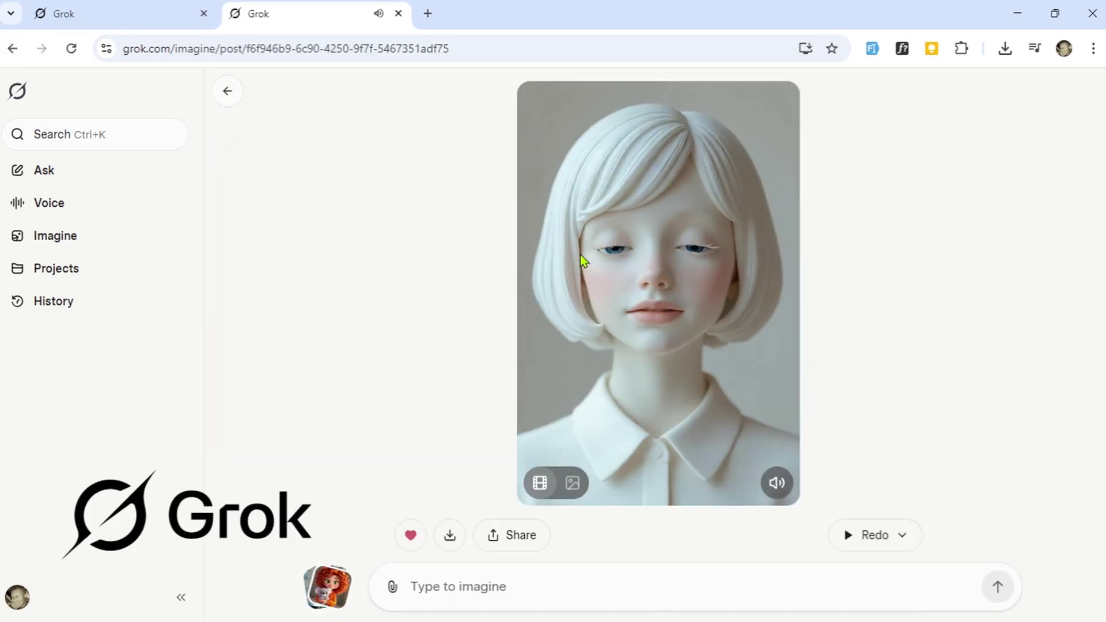
scroll(375, 311, down, 8)
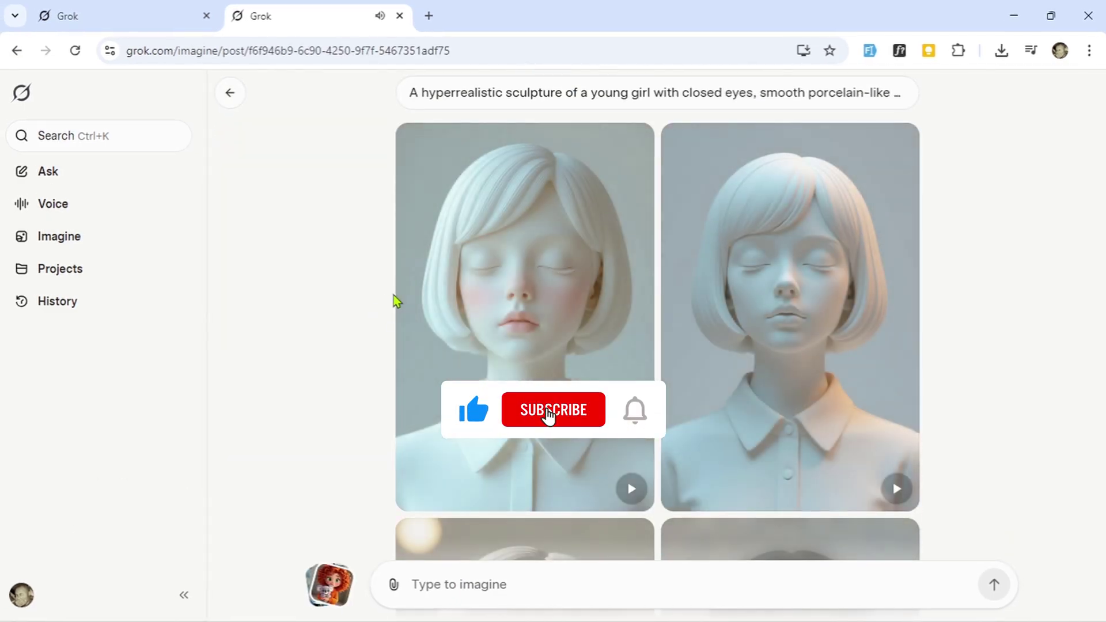
scroll(567, 295, down, 10)
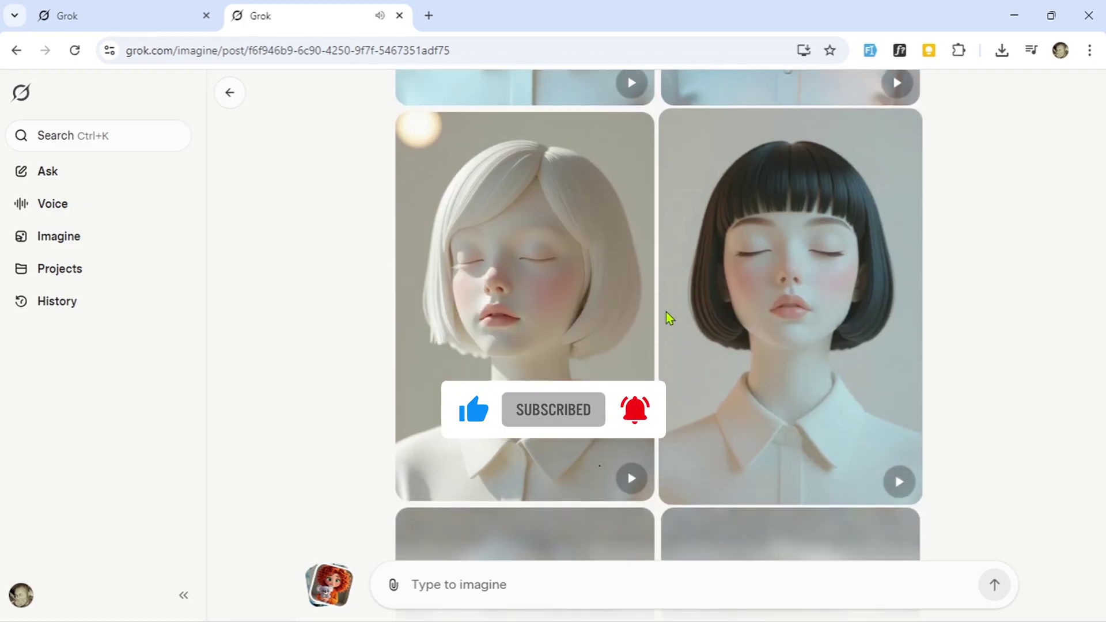
scroll(669, 318, down, 1)
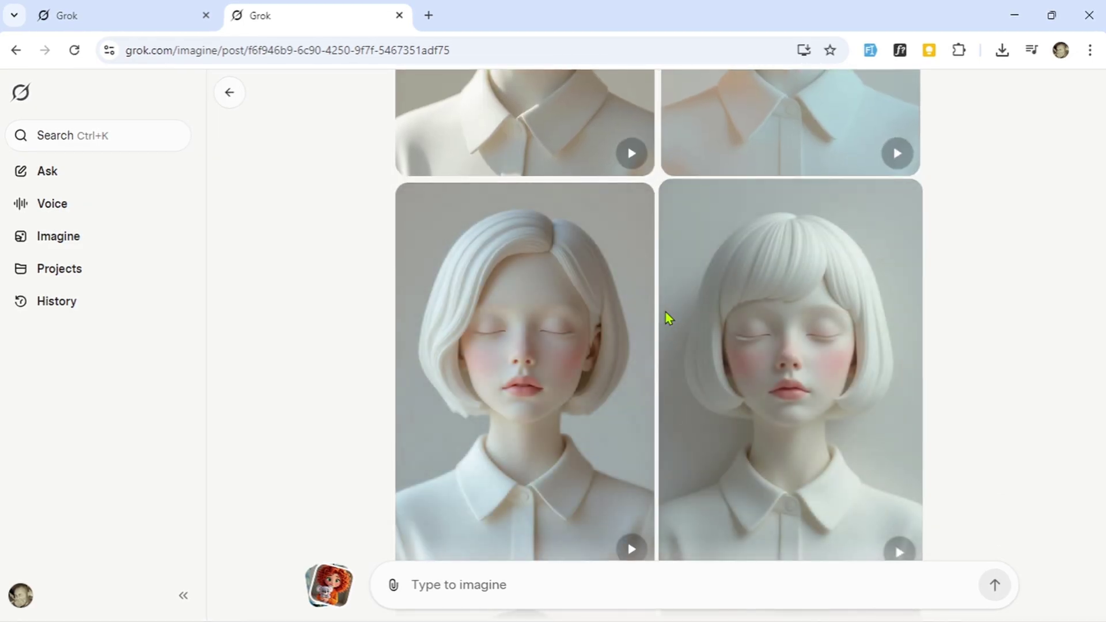